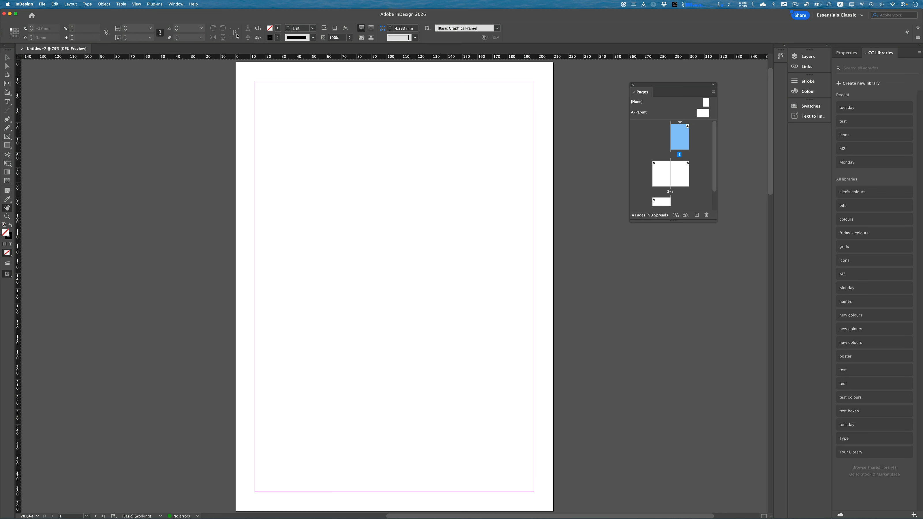
left_click(168, 3)
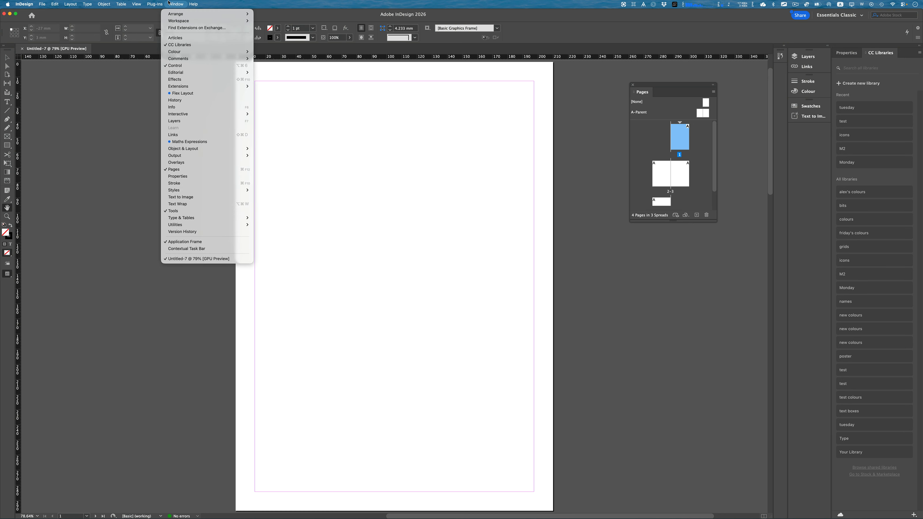
mouse_move(181, 23)
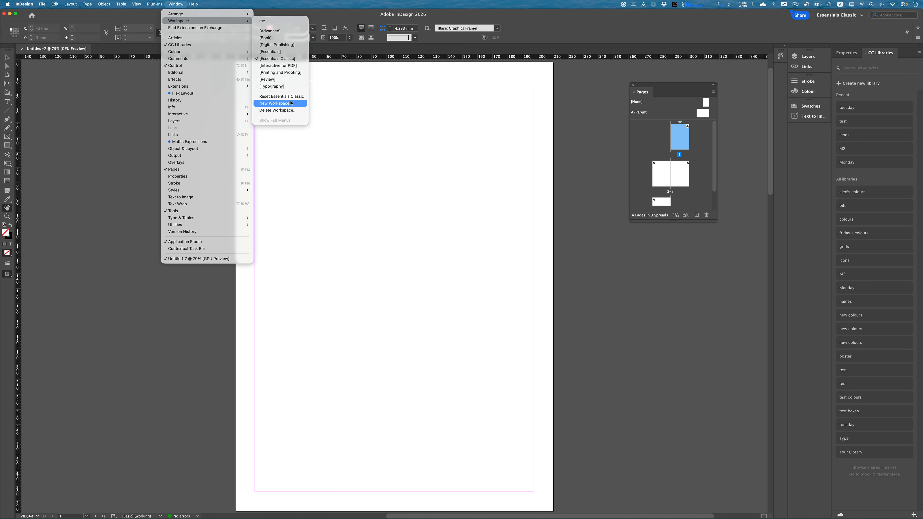
left_click(341, 123)
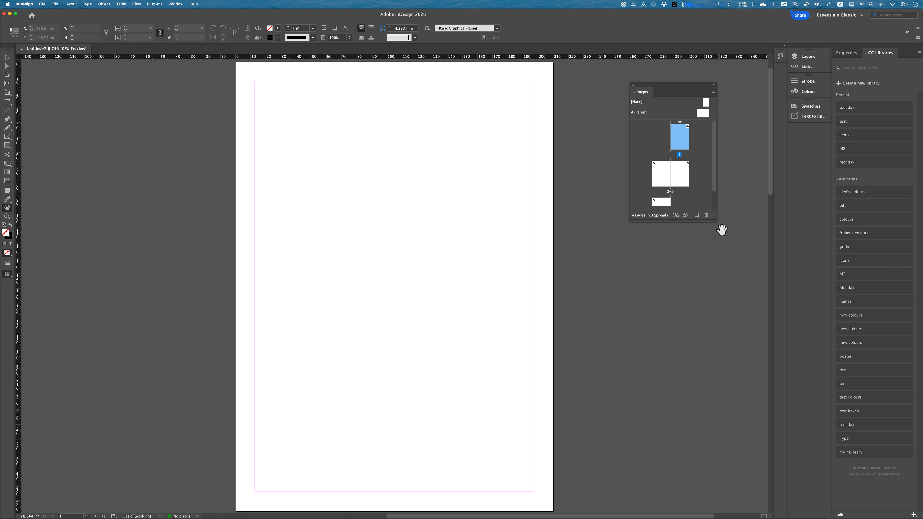
Step: Enlarge the floating Pages panel so that all the document's spreads fit in it
left_click_drag(716, 221, 723, 271)
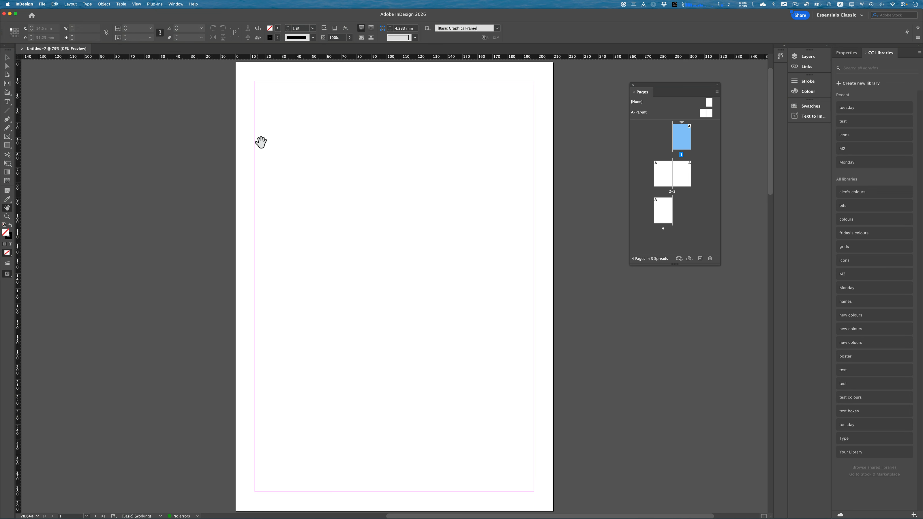
Step: Draw a text frame about 69 x 63 mm in the upper left of page 1 and fill it with placeholder text
left_click(7, 102)
left_click_drag(279, 133, 385, 227)
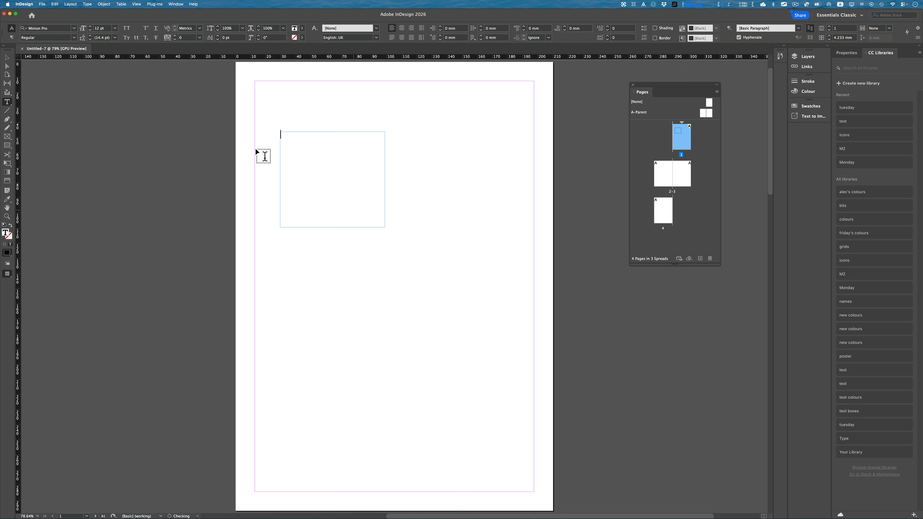
left_click(87, 4)
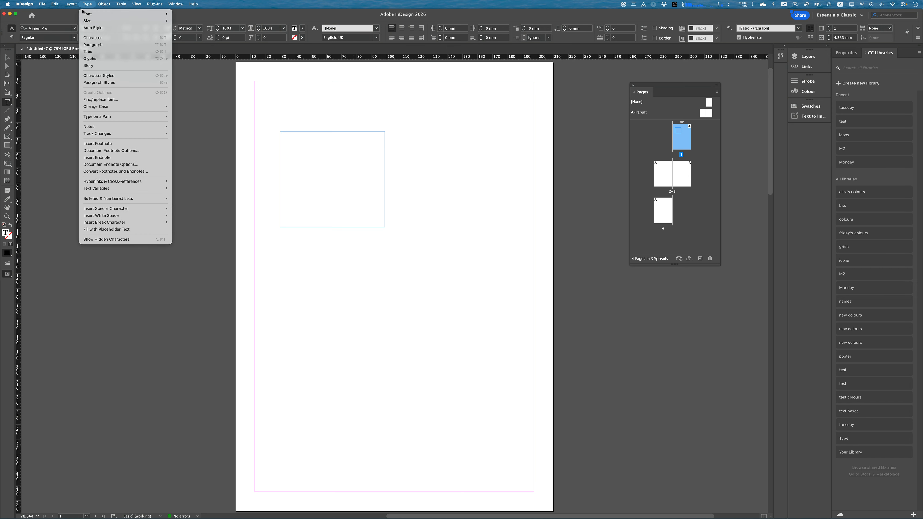
left_click(138, 230)
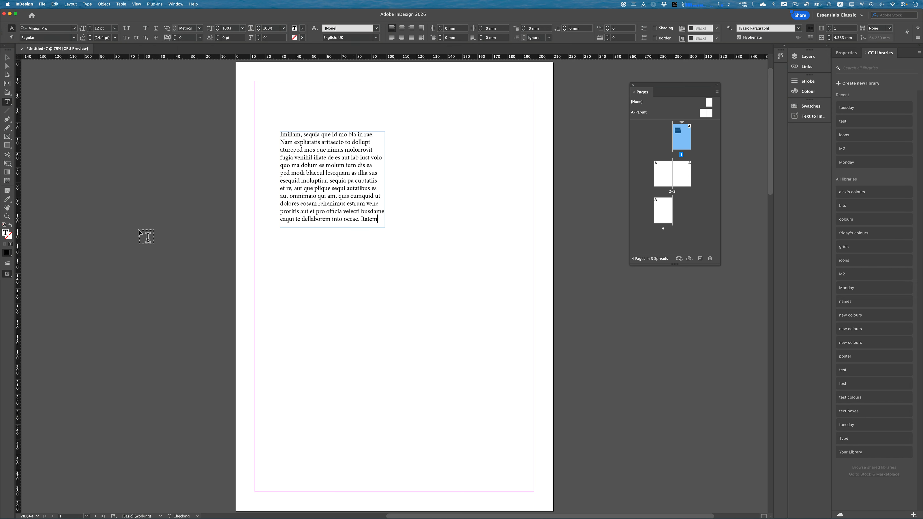
Step: Duplicate the text frame and position the copy to the lower right, at about X 113 mm, Y 95 mm
left_click(7, 57)
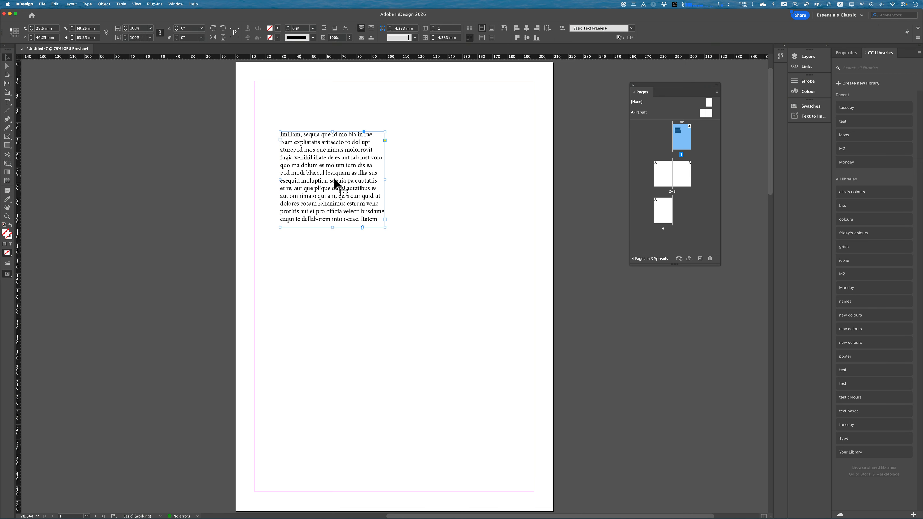
left_click_drag(333, 184, 438, 238)
left_click(377, 247)
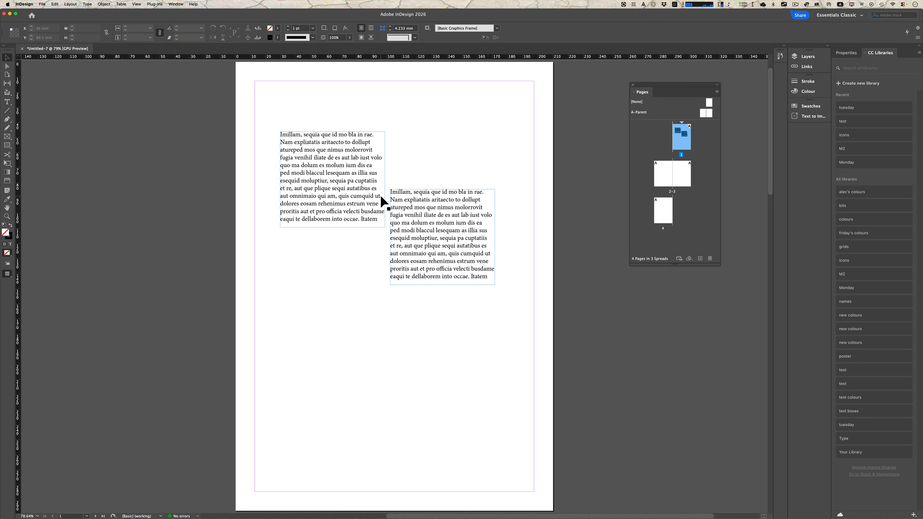
left_click(421, 199)
left_click_drag(416, 207, 495, 199)
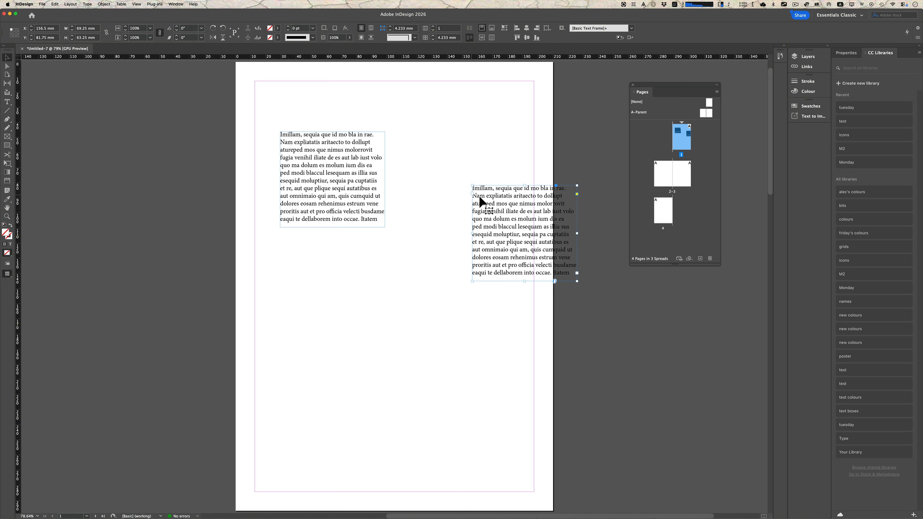
left_click_drag(508, 199, 442, 220)
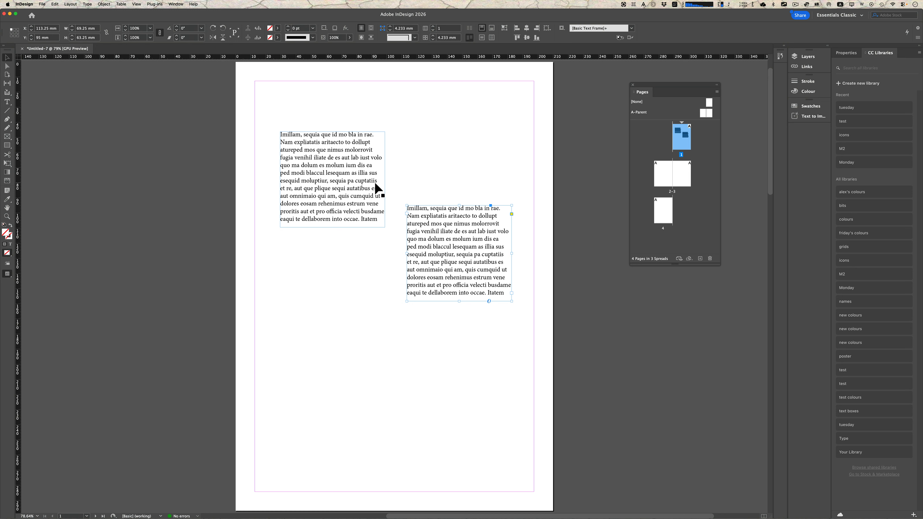
Step: Show the document's baseline grid
left_click(137, 4)
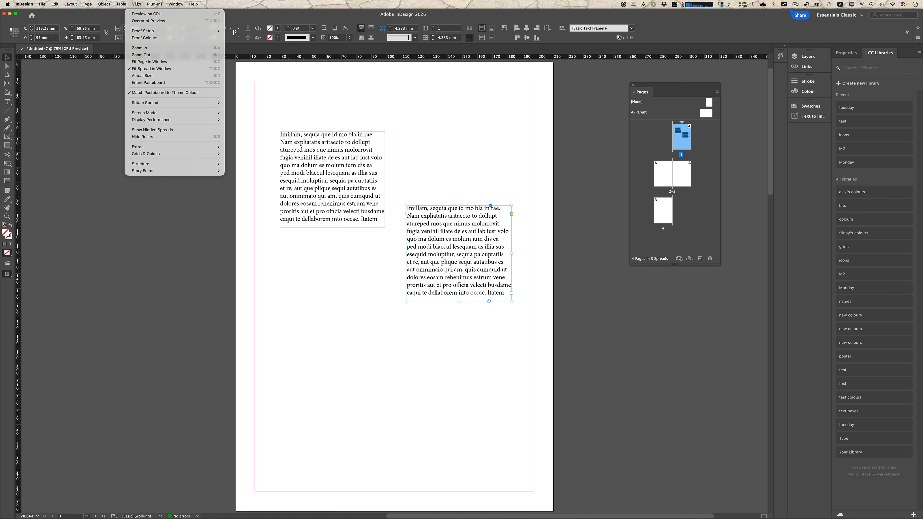
mouse_move(162, 155)
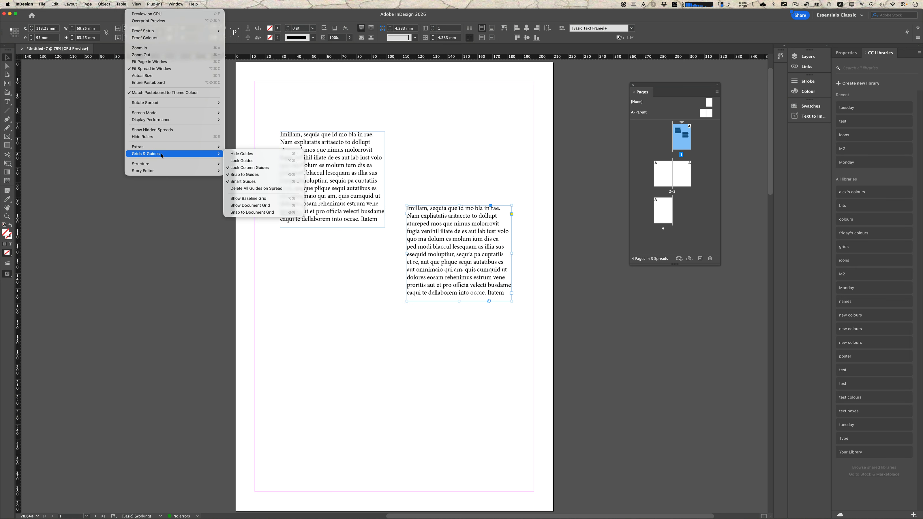
left_click(269, 200)
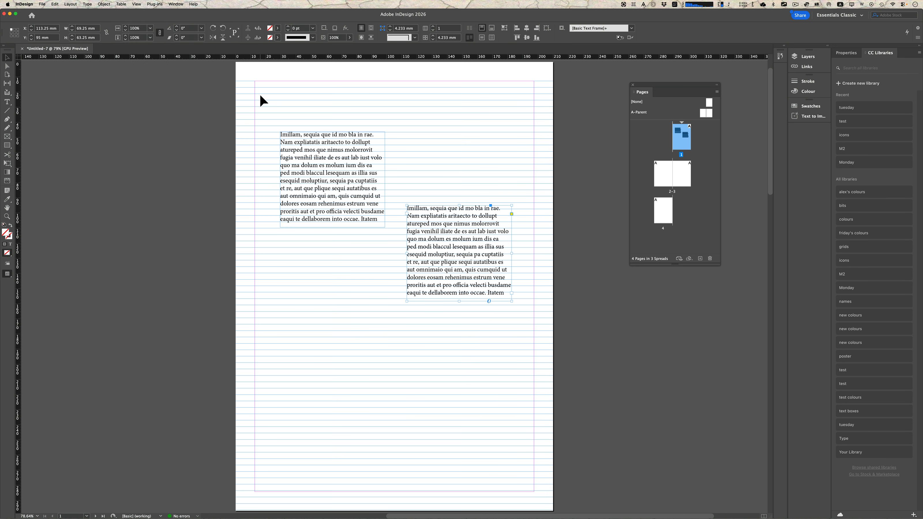
key("super+minus")
key("super+minus")
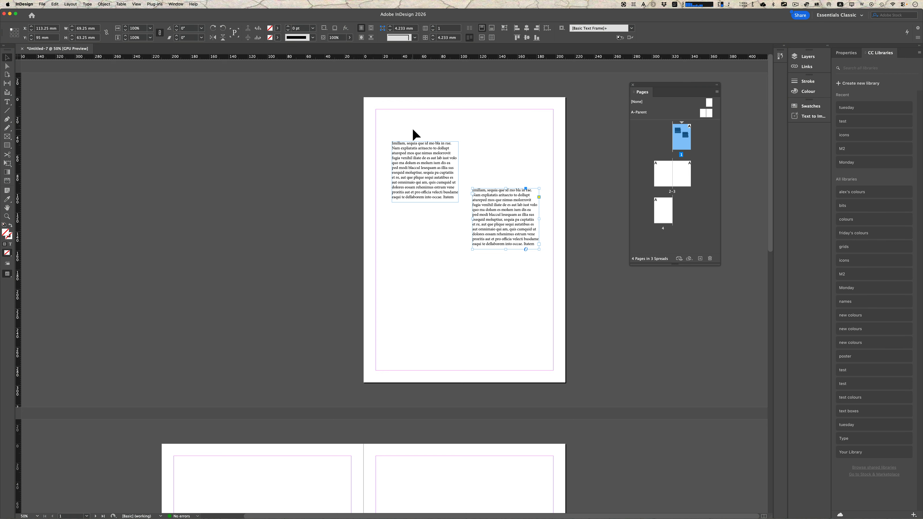
key("super+equal")
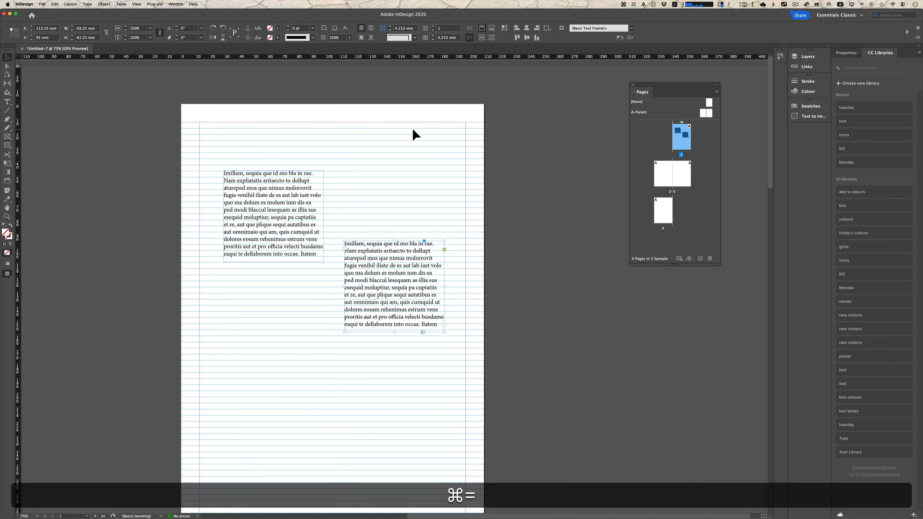
Step: Align all text in the left text frame to the baseline grid and move the frame down to about X 25.5 mm, Y 80.7 mm
double_click(274, 203)
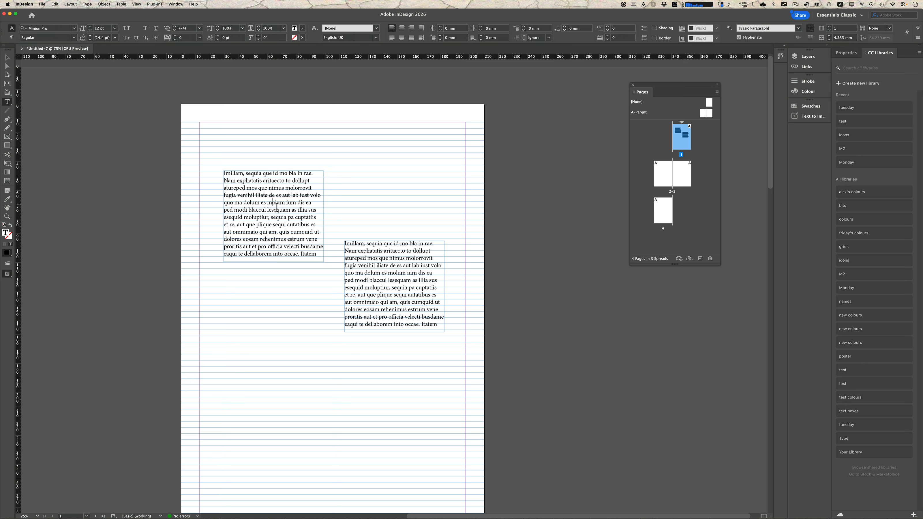
key("super+a")
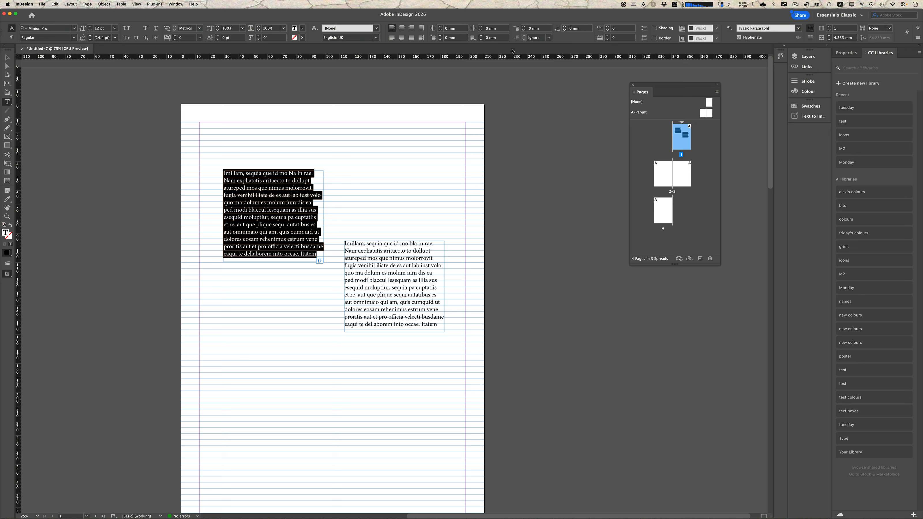
left_click(810, 37)
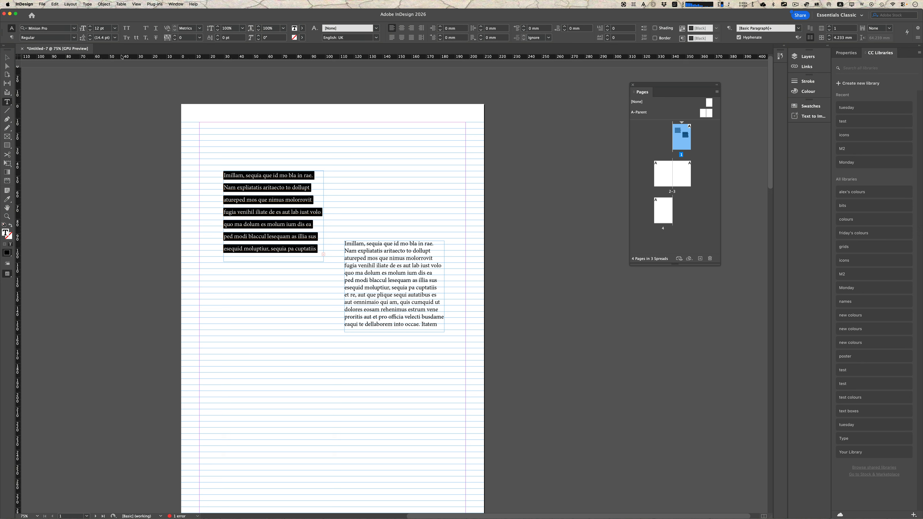
left_click(11, 38)
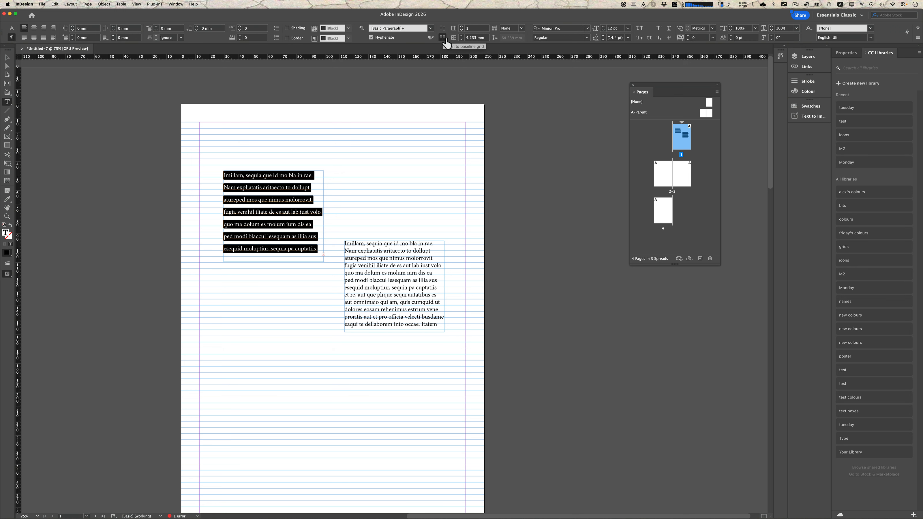
left_click(7, 57)
left_click_drag(259, 199, 245, 241)
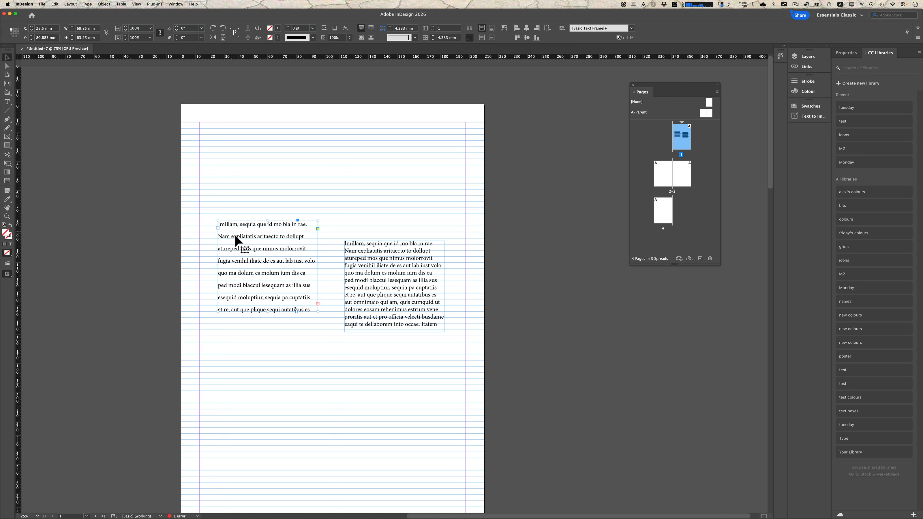
Step: Set the baseline grid increment to 14.4 pt in the Grids preferences, keeping it relative to Top of Page
double_click(235, 236)
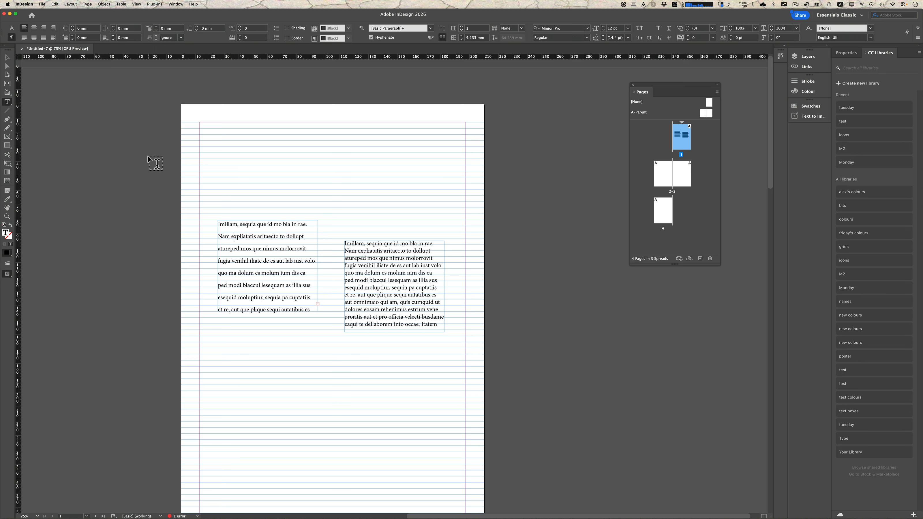
left_click(11, 28)
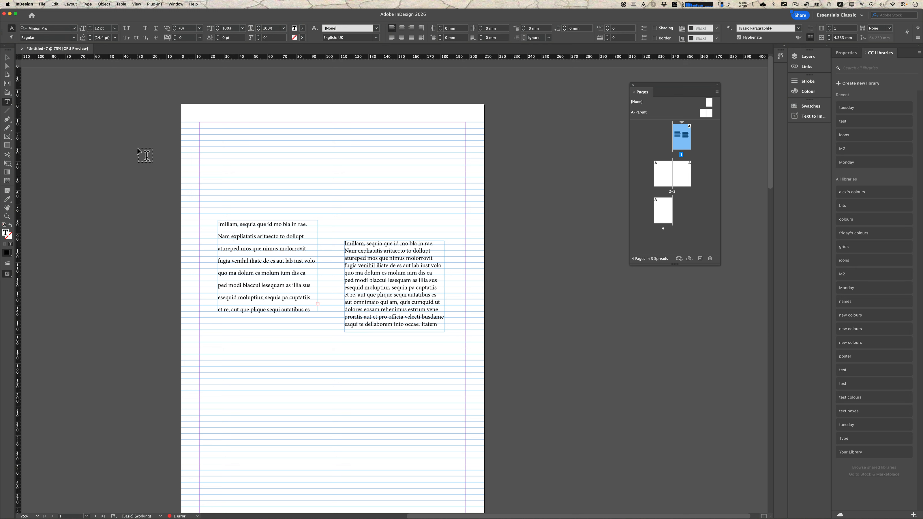
left_click(29, 5)
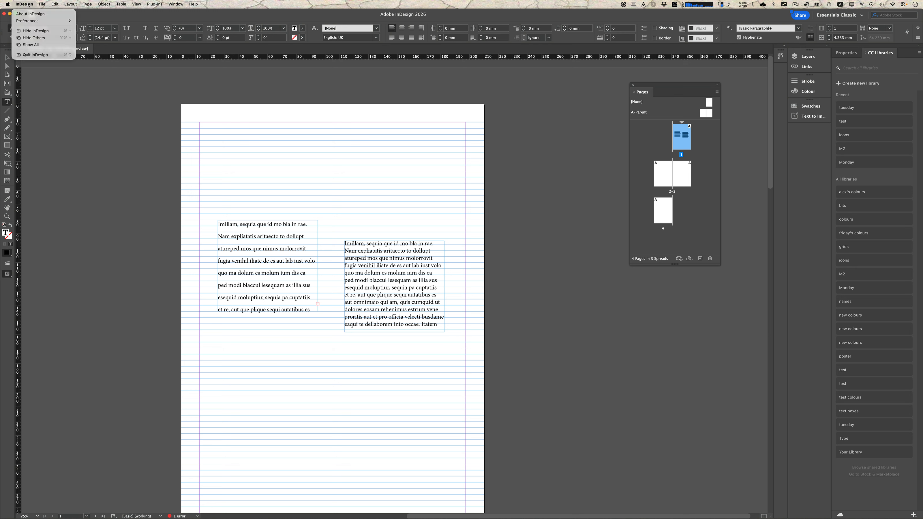
mouse_move(30, 21)
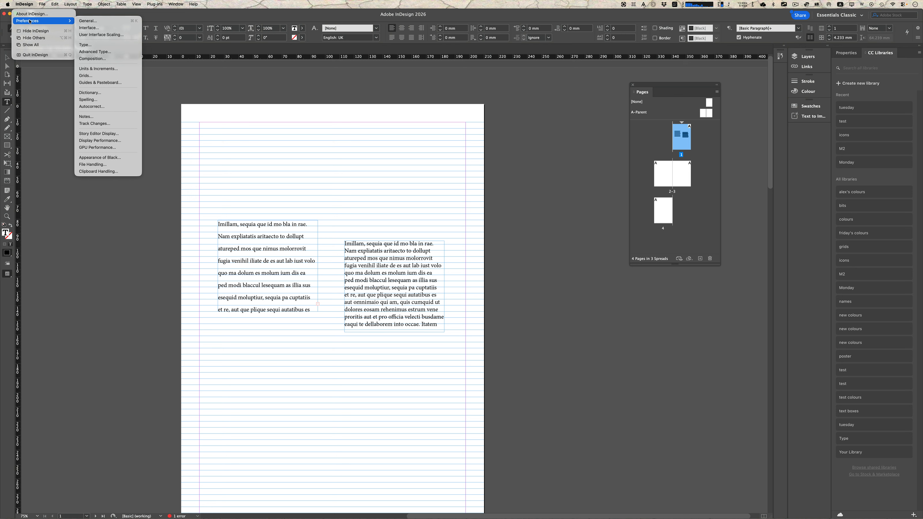
left_click(111, 78)
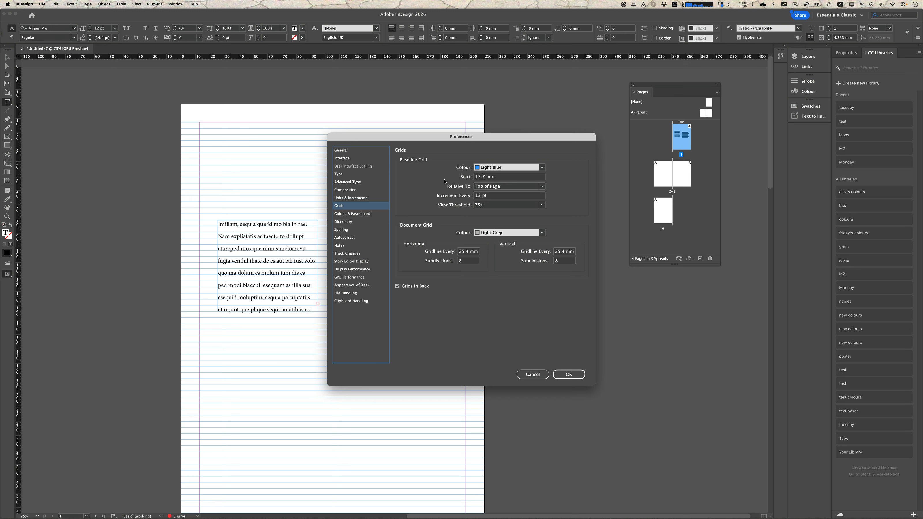
left_click(489, 185)
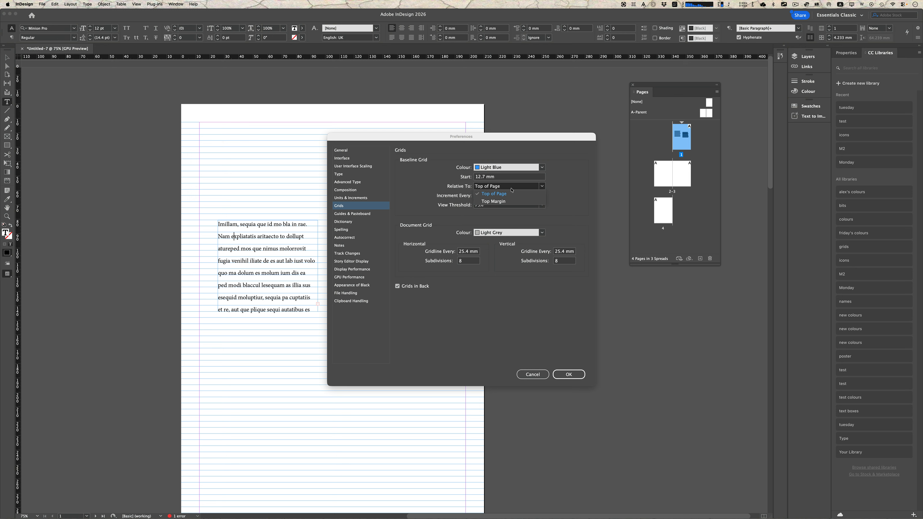
left_click(429, 189)
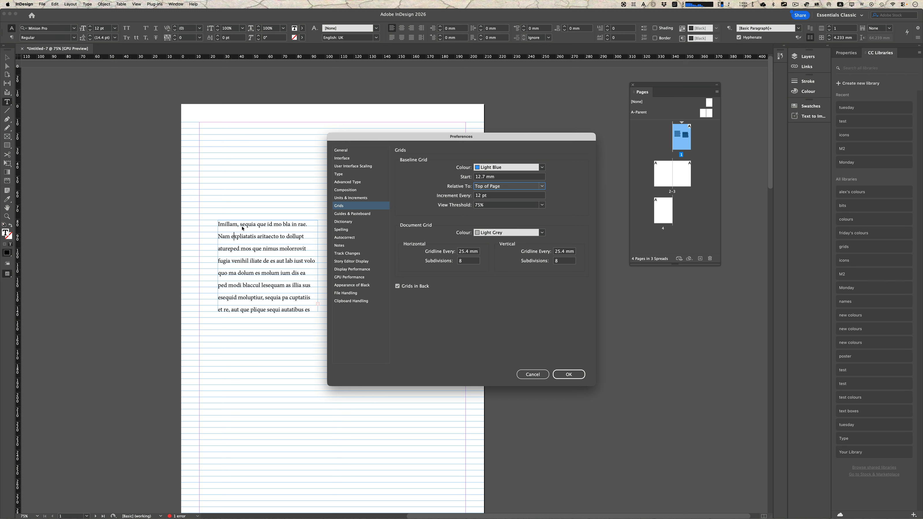
left_click_drag(504, 198, 464, 198)
type("1")
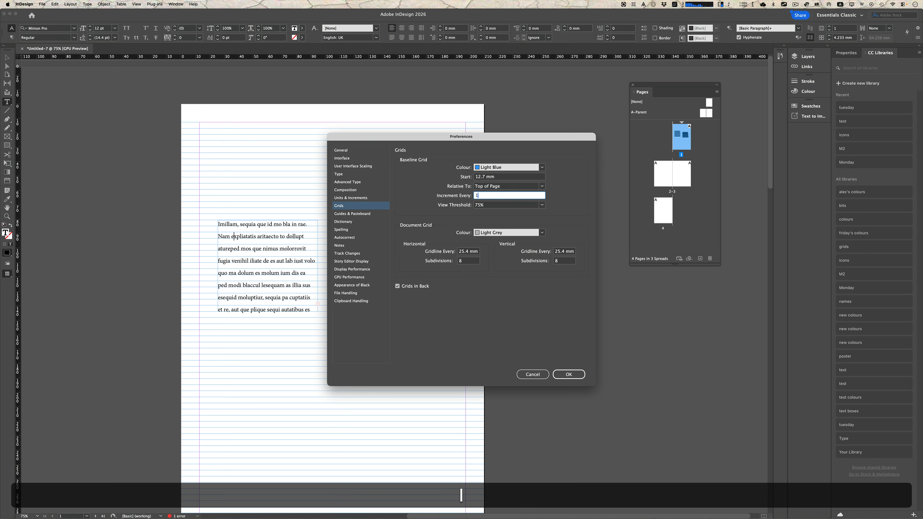
type("4.4")
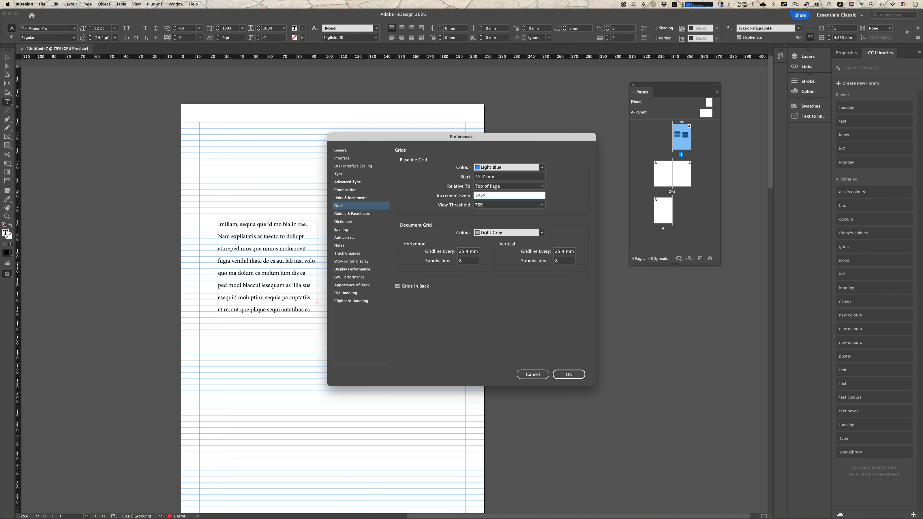
key("Tab")
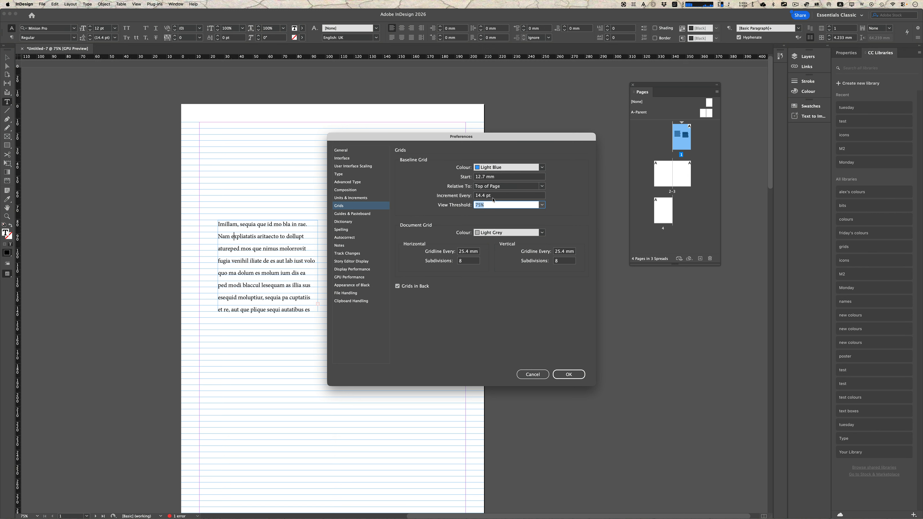
left_click(568, 374)
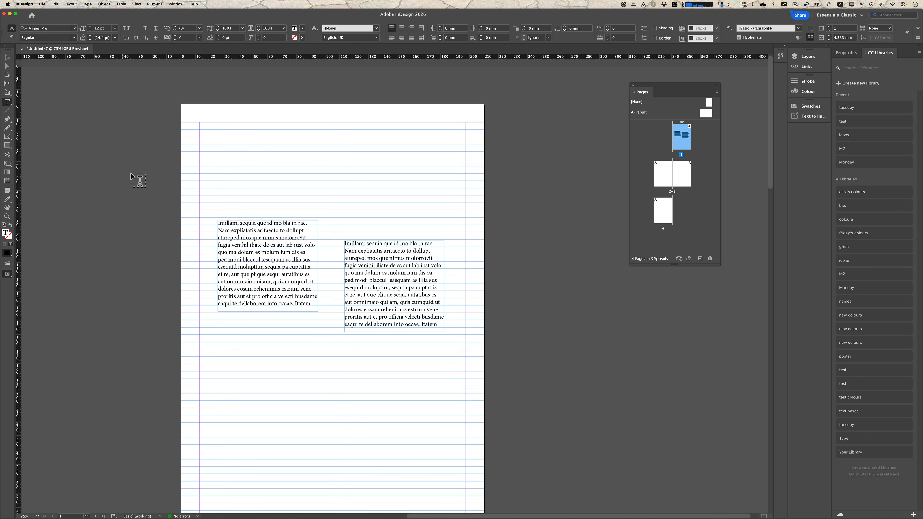
Step: Move the left text frame up the page to about X 27 mm, Y 36 mm
left_click(7, 58)
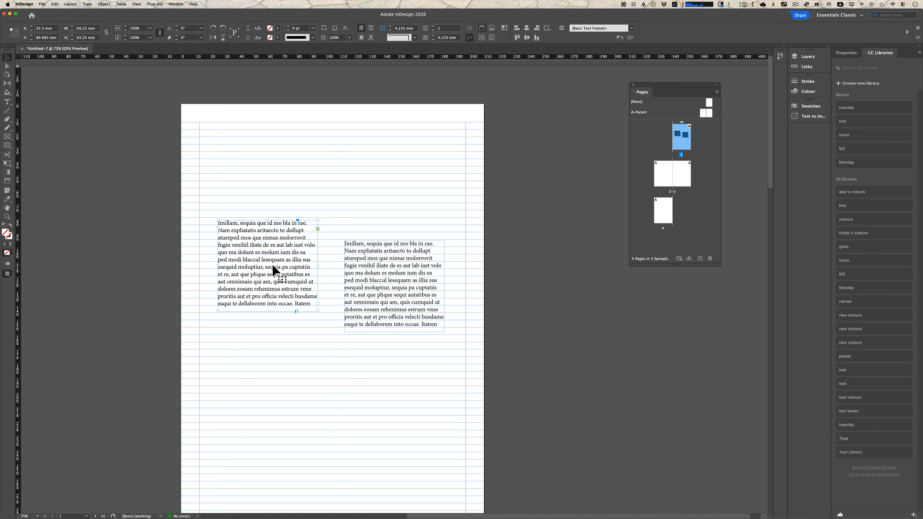
left_click_drag(246, 244, 251, 186)
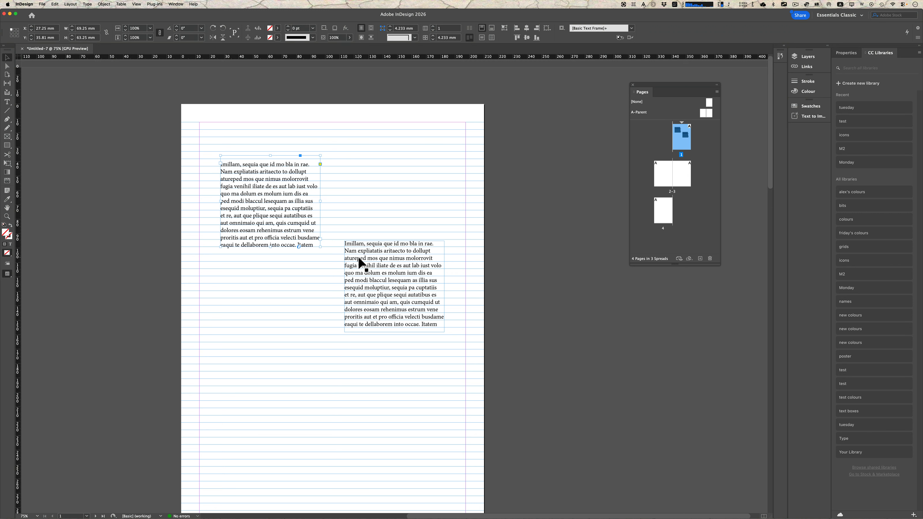
Step: Align all text in the right text frame on page 1 to the baseline grid
left_click(370, 268)
double_click(398, 274)
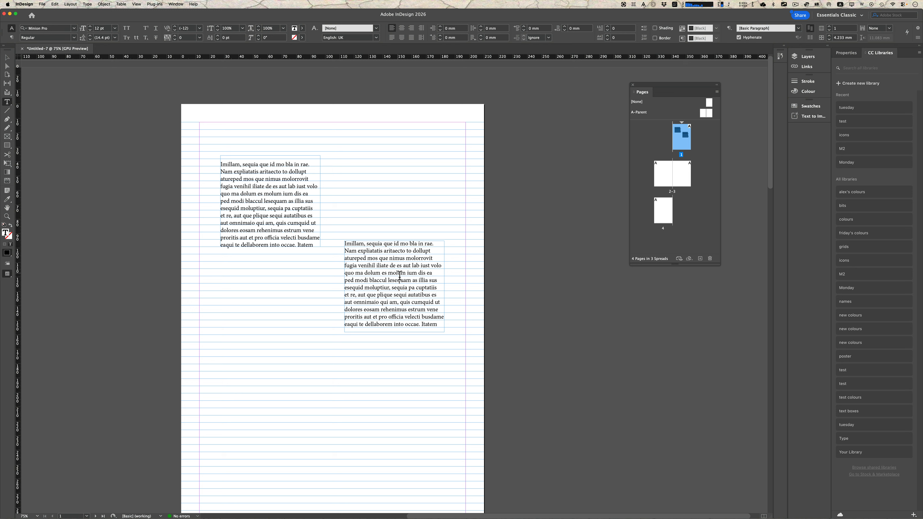
key("super+a")
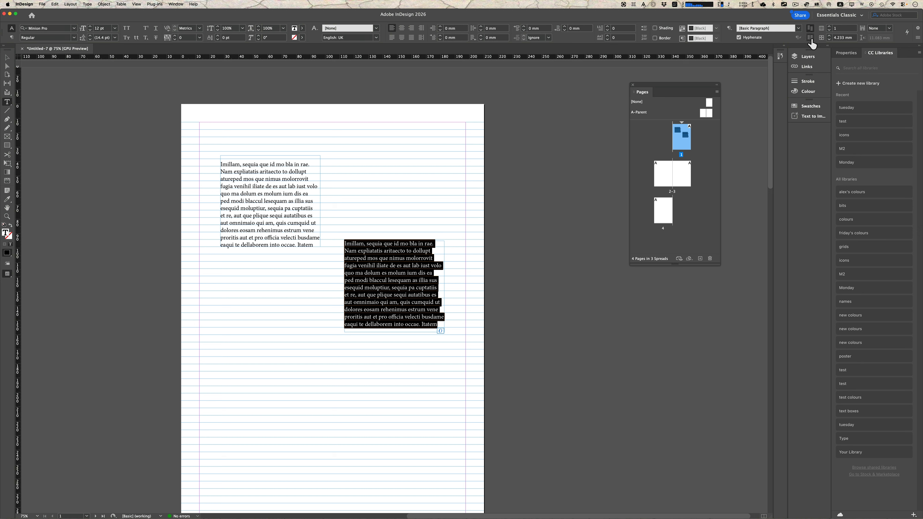
left_click(12, 39)
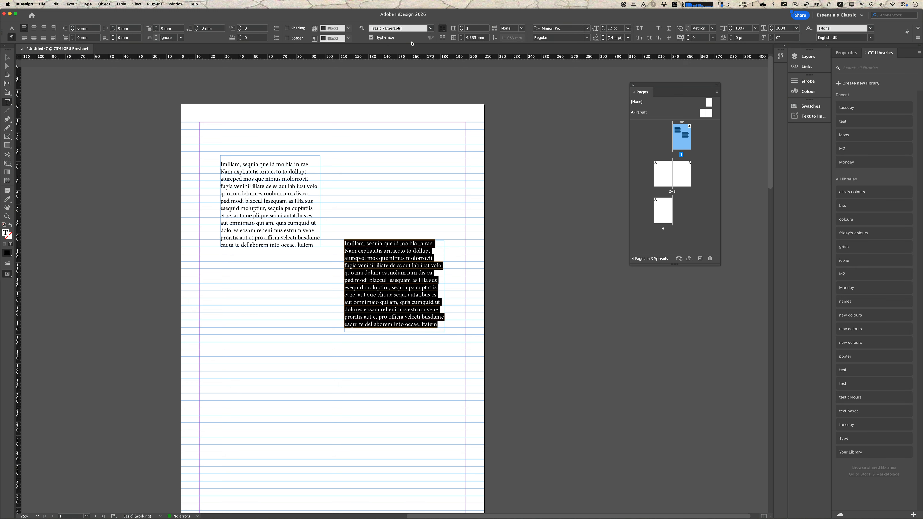
left_click(442, 38)
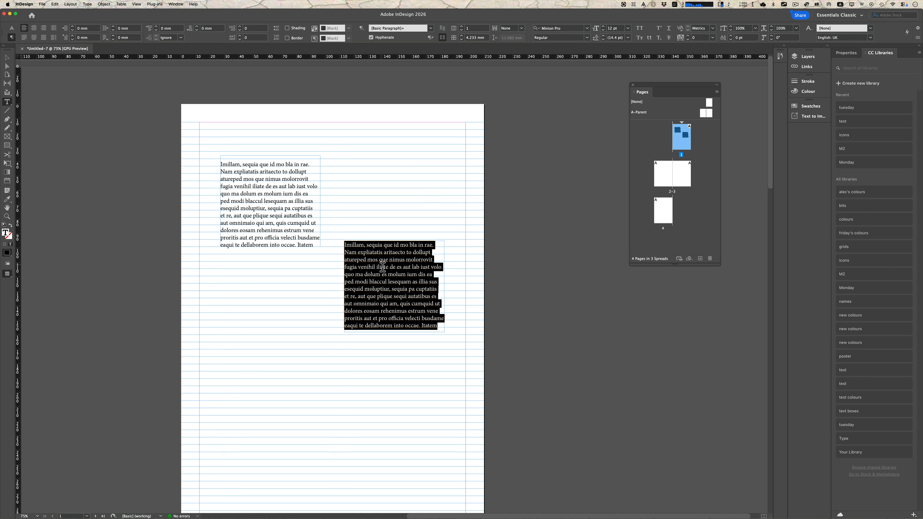
key("Escape")
Step: Move the right text frame up to about X 111 mm, Y 82 mm and preview the page without guides
mouse_move(380, 270)
left_mouse_down()
mouse_move(374, 257)
mouse_move(347, 301)
mouse_move(375, 254)
left_mouse_up()
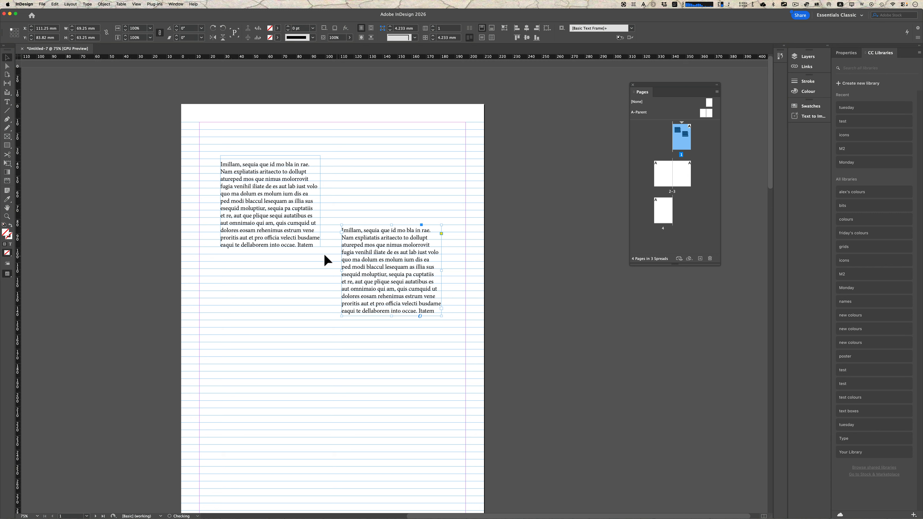
left_click(326, 270)
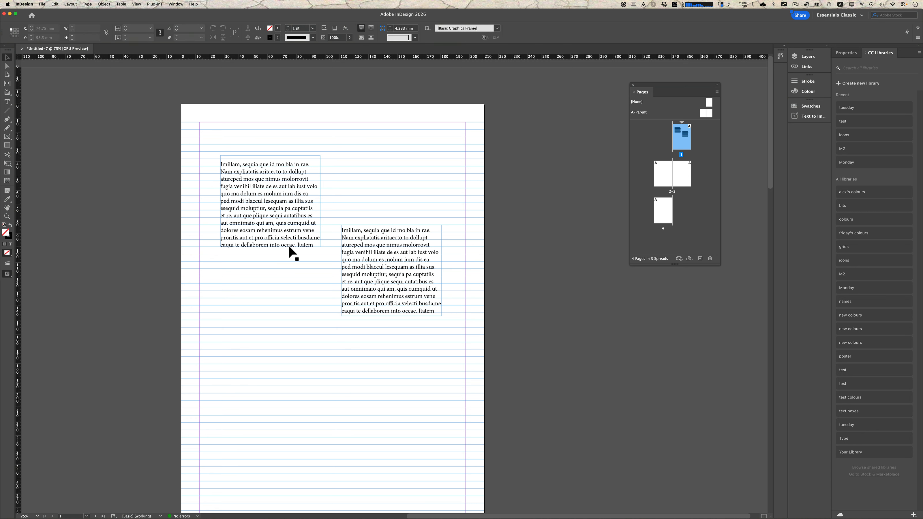
key("w")
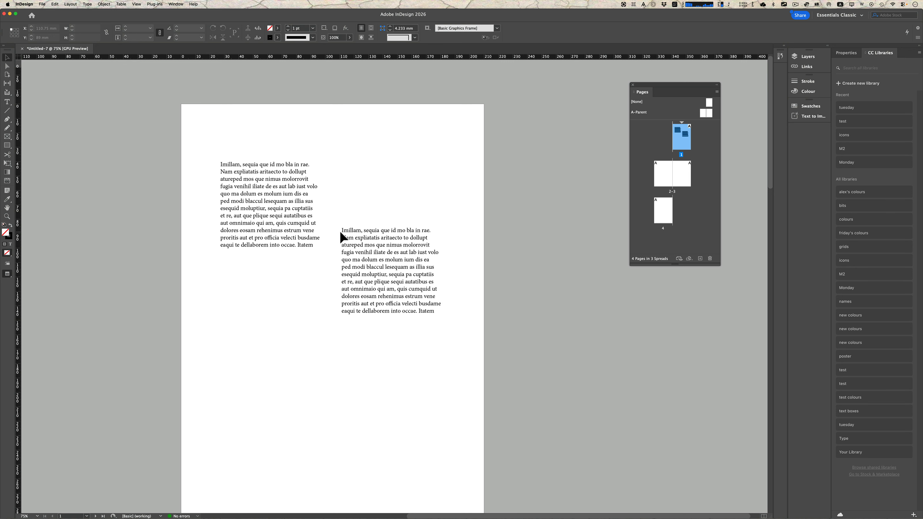
Step: On spread 2-3 in normal view, draw a text frame about 82 × 112 mm on the left page and one about 85 × 73 mm on the right page
double_click(671, 191)
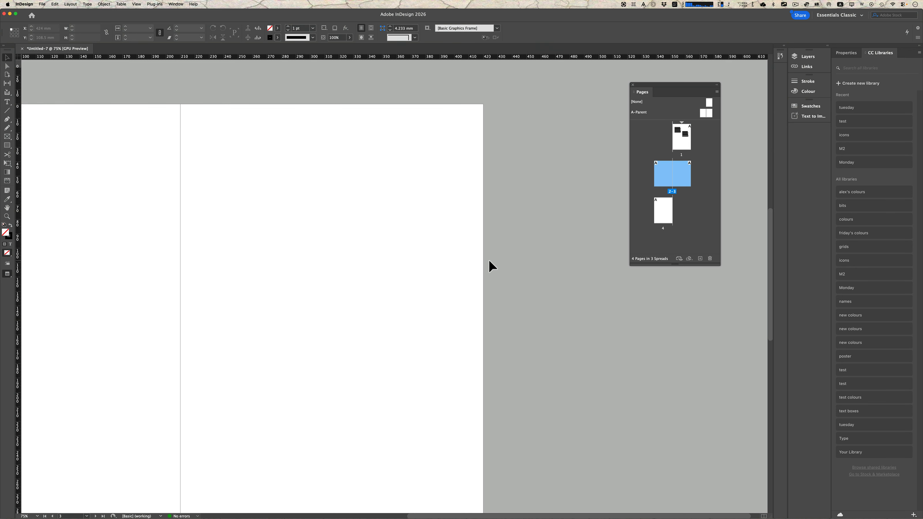
key("alt+super+0")
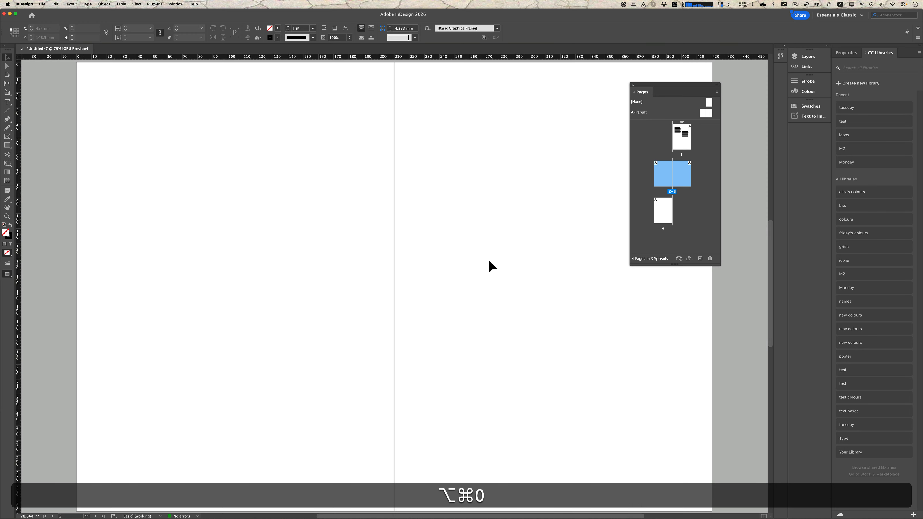
key("w")
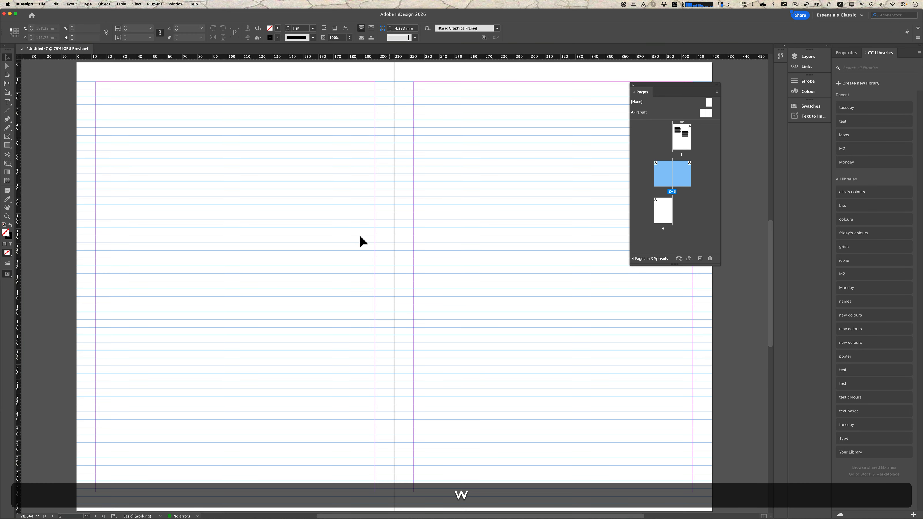
key("t")
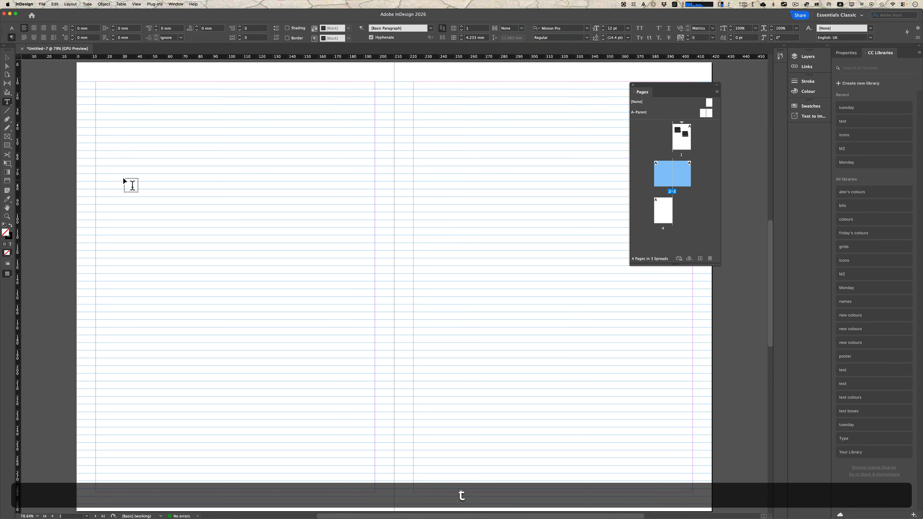
left_click_drag(124, 173, 248, 342)
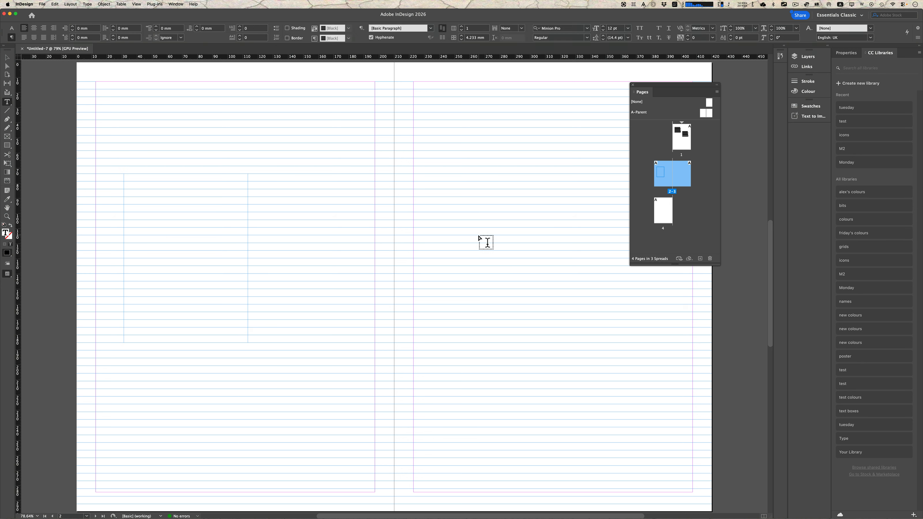
left_click_drag(480, 235, 608, 344)
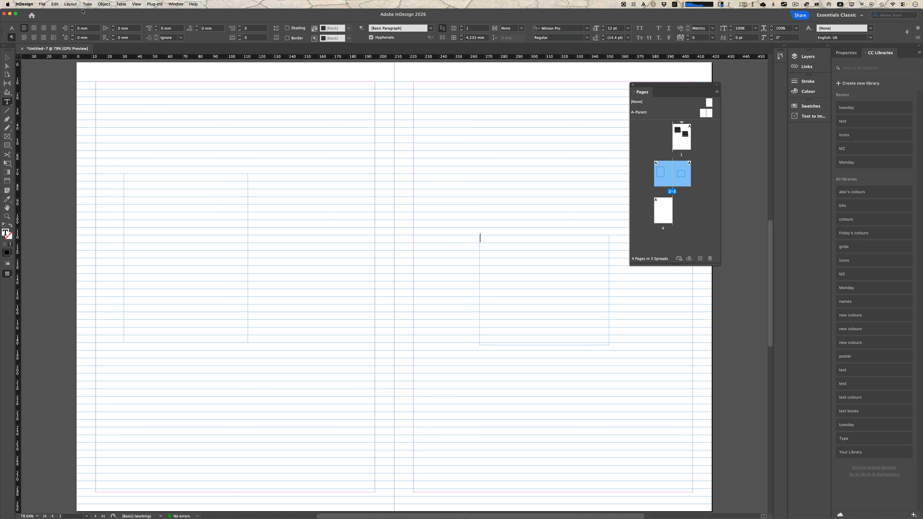
Step: Fill both new text frames on spread 2-3 with placeholder text
left_click(89, 4)
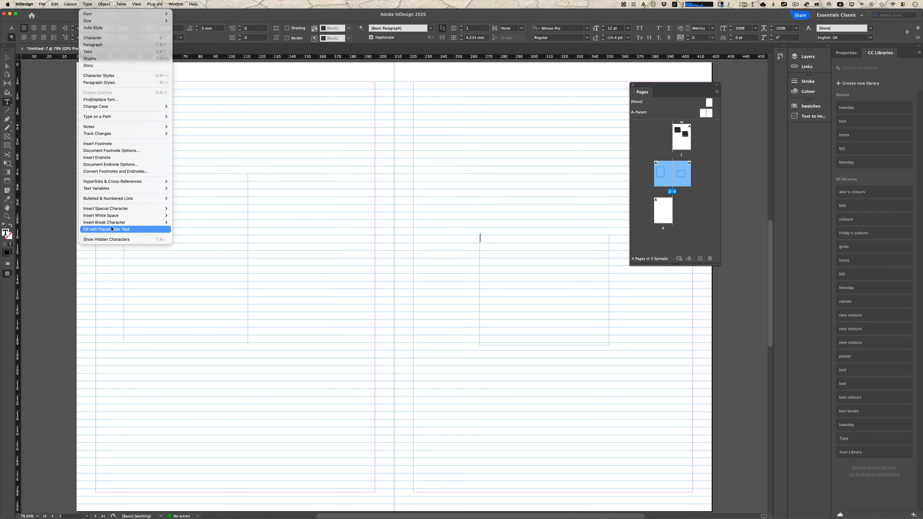
left_click(126, 230)
left_click(144, 218)
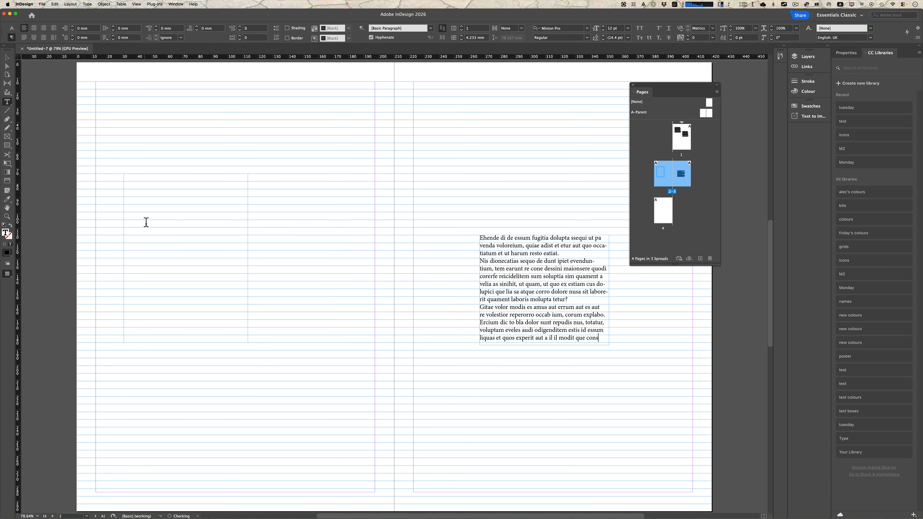
left_click(81, 4)
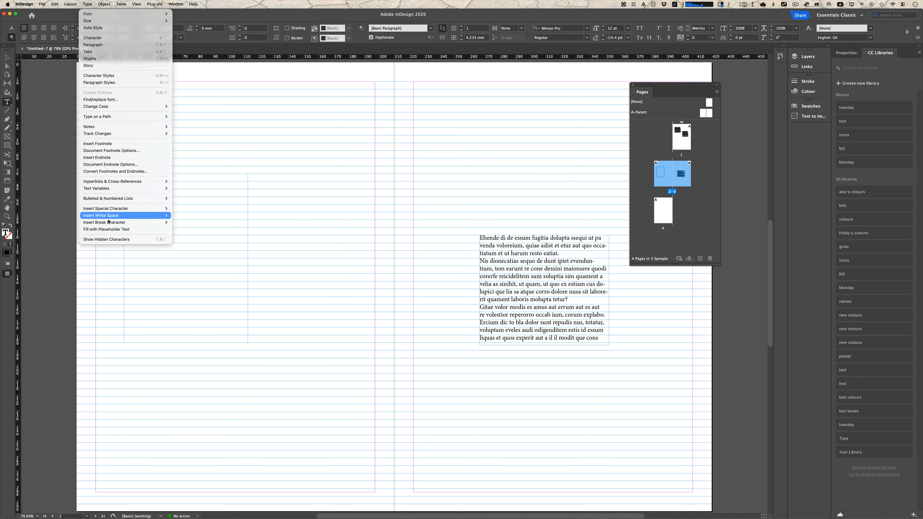
left_click(111, 229)
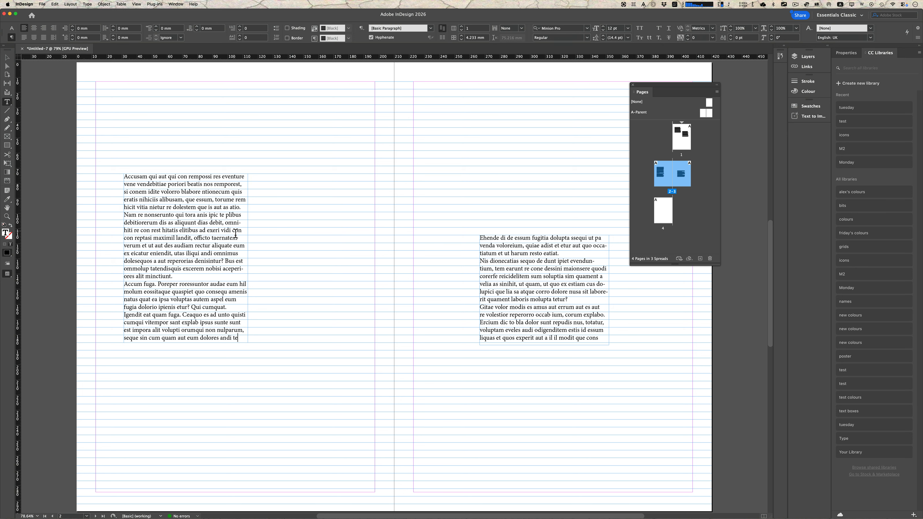
Step: Align all text in both text frames on spread 2-3 to the baseline grid
key("super+a")
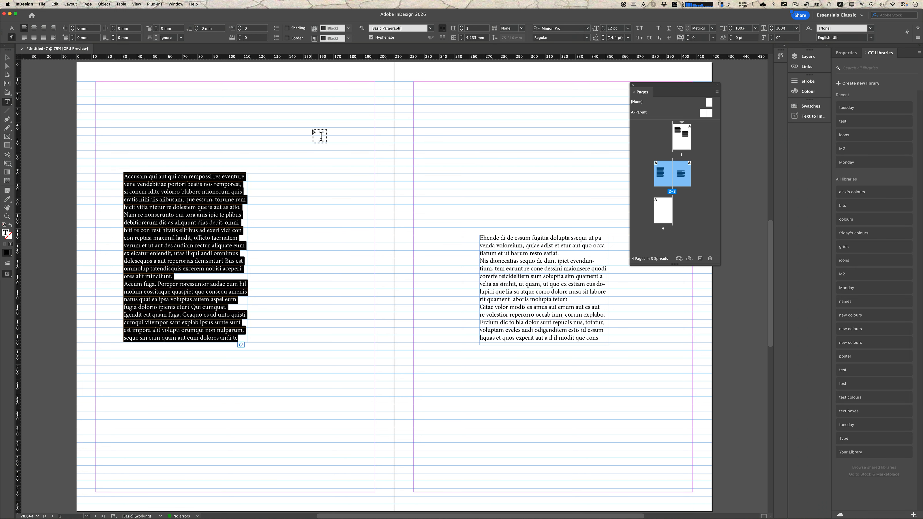
left_click(442, 38)
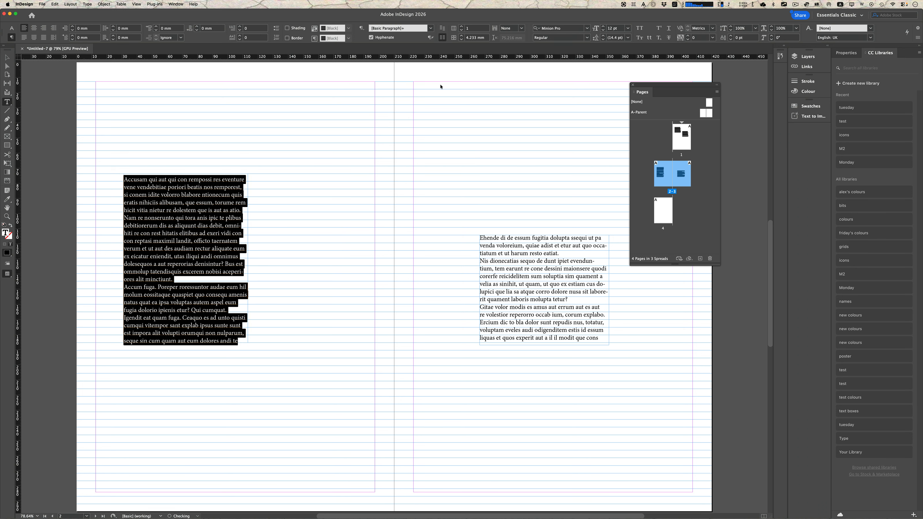
left_click(496, 254)
key("super+a")
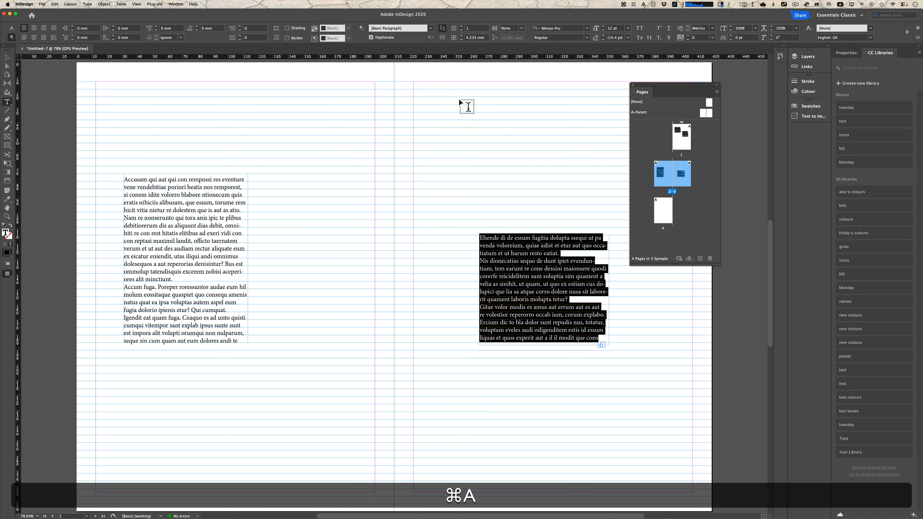
left_click(442, 38)
key("Escape")
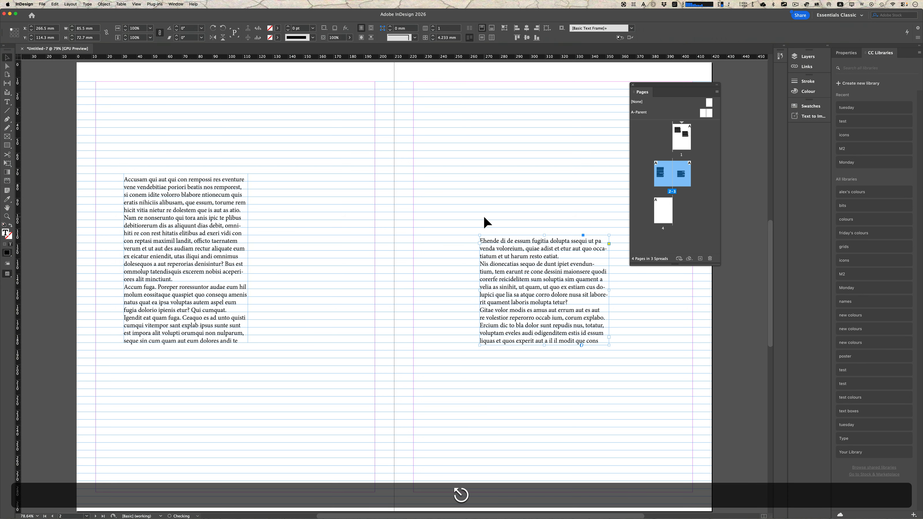
Step: Move the right page's frame to about X 256 mm, Y 72 mm and the left page's to about X 43 mm, Y 60 mm, and preview the spread
left_click_drag(510, 279, 493, 217)
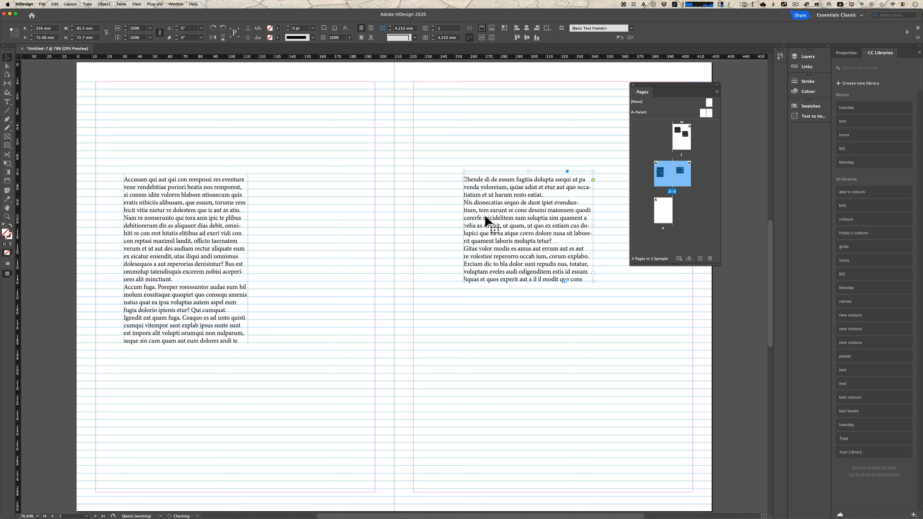
left_click_drag(186, 249, 204, 228)
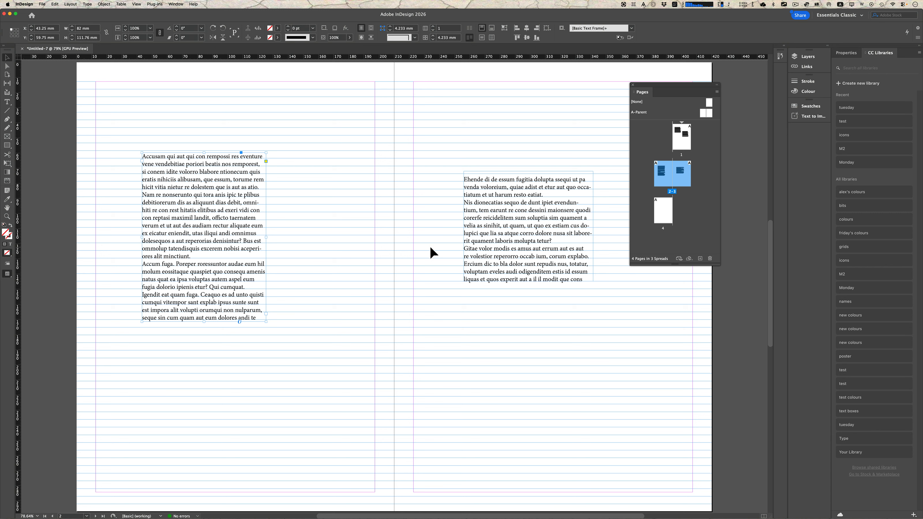
key("w")
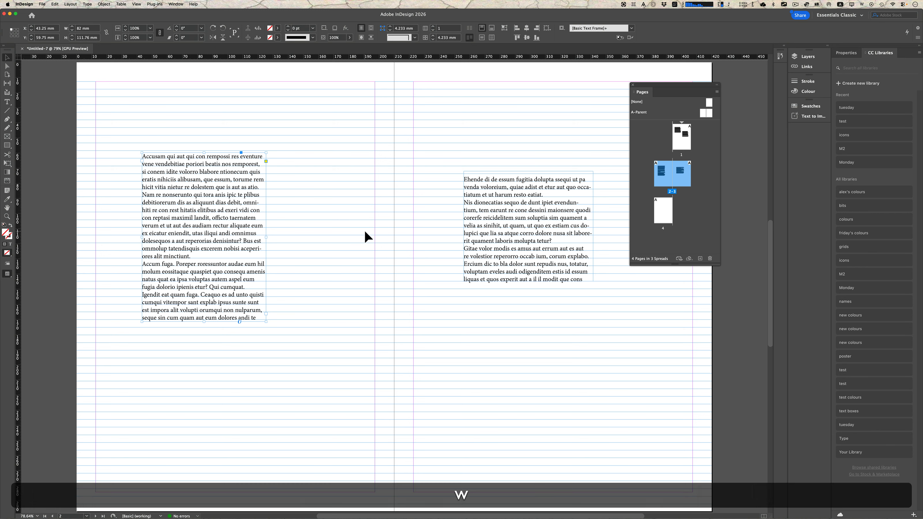
left_click(376, 290)
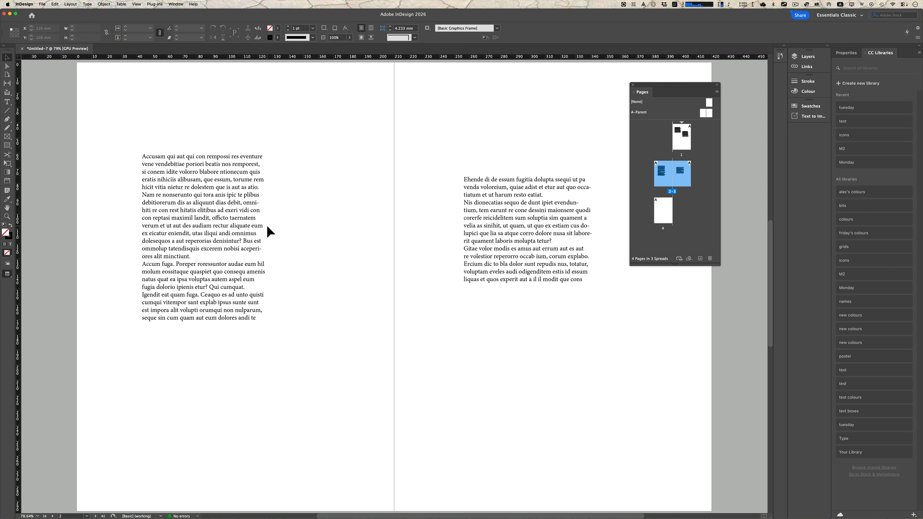
Step: Return to normal view and move the left page's text frame down to about X 38.5 mm, Y 81 mm
double_click(246, 228)
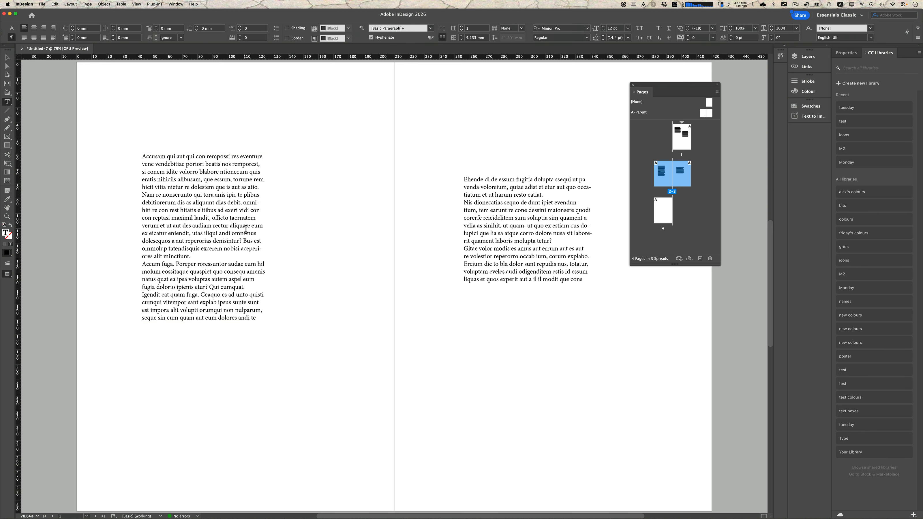
key("Escape")
key("w")
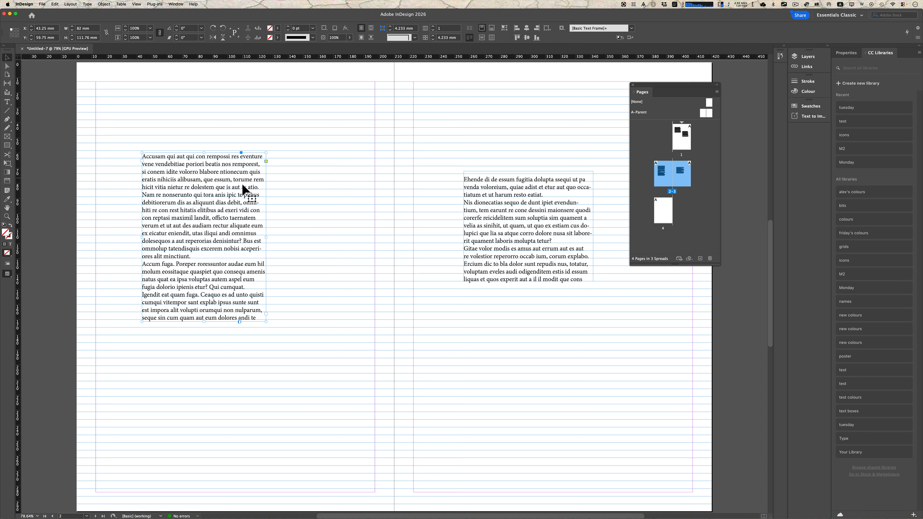
left_click_drag(229, 196, 222, 226)
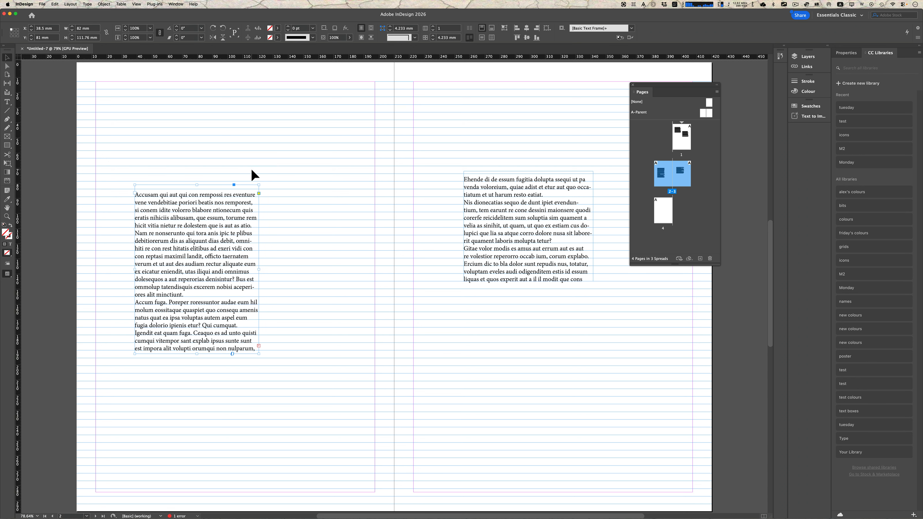
left_click(176, 127)
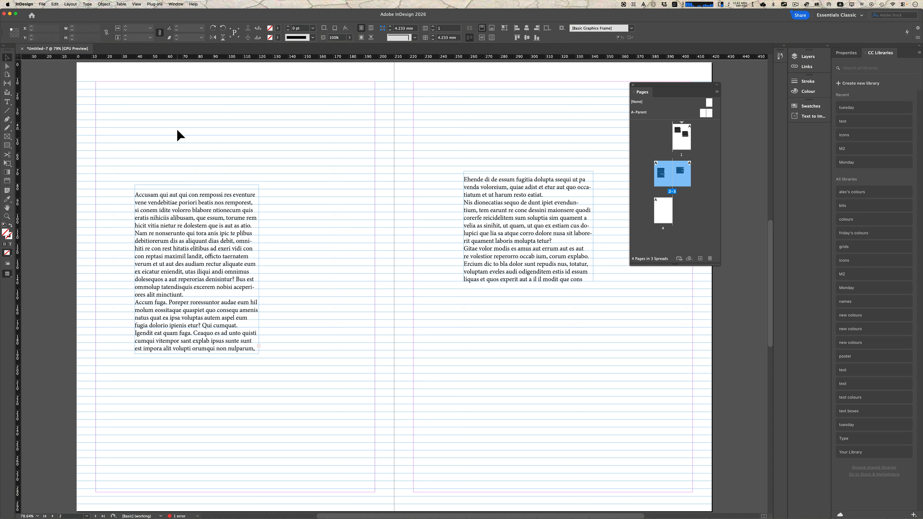
Step: Draw a text frame about 97 × 41 mm above the left page's body text and enter "Heading" at 24 pt
key("t")
left_click_drag(144, 101, 290, 162)
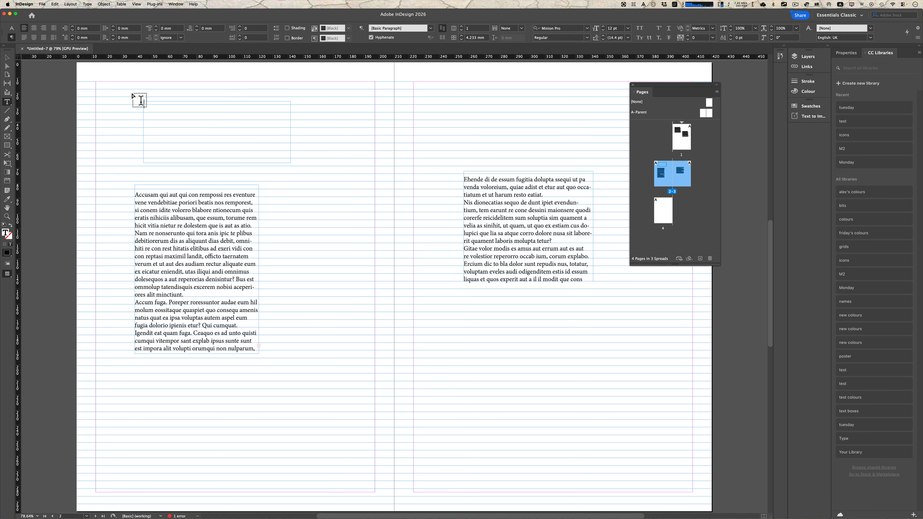
left_click(13, 30)
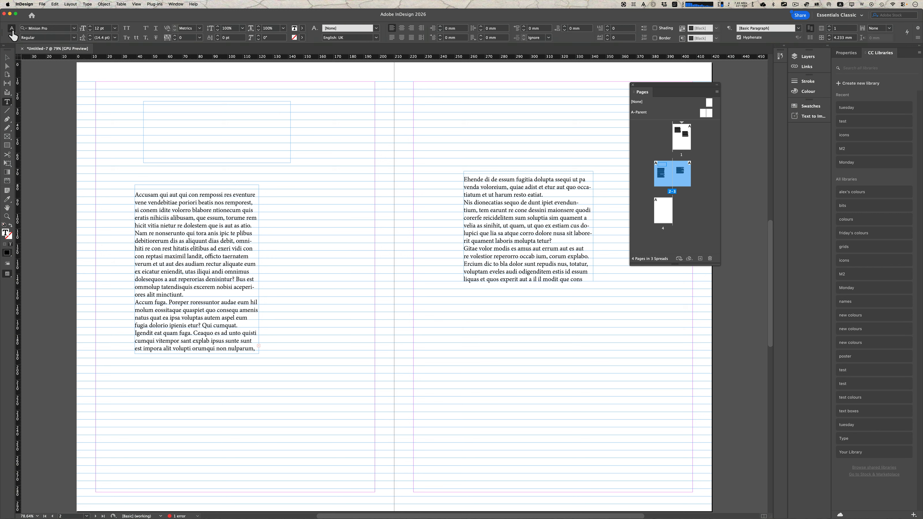
double_click(96, 31)
type("24")
key("Return")
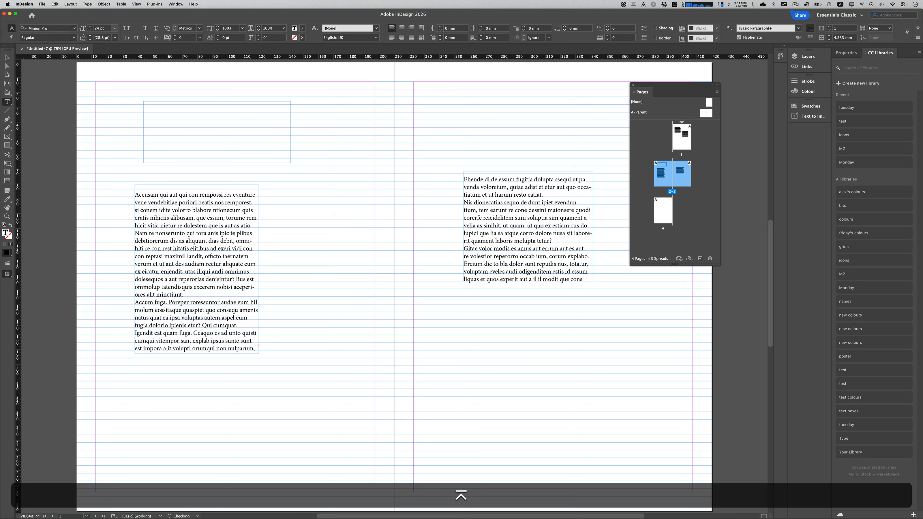
type("Heading")
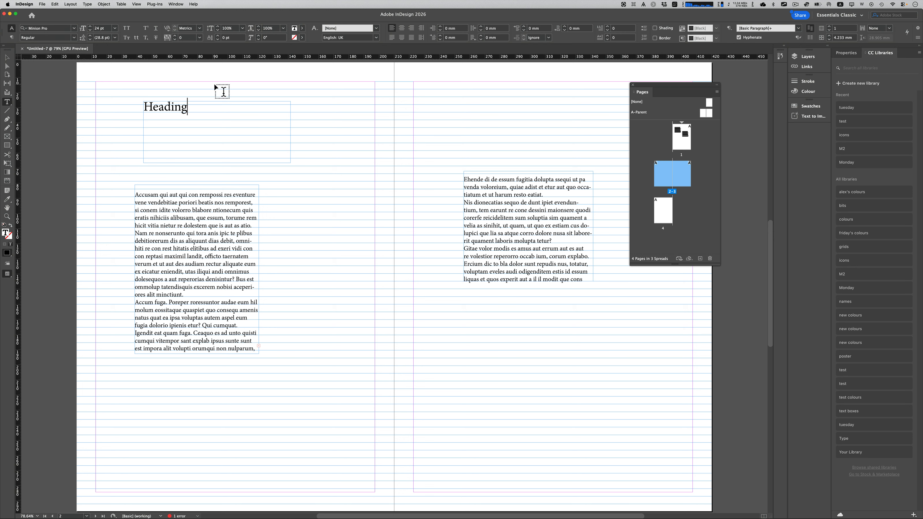
Step: Align the heading to the baseline grid and move its frame beside the left page's body text, at about X 120.5 mm, Y 81 mm
left_click(809, 38)
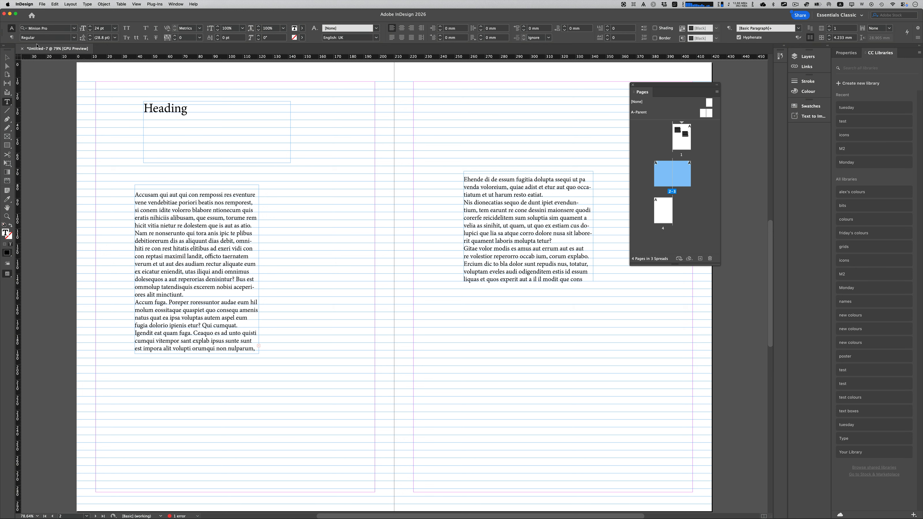
left_click(7, 57)
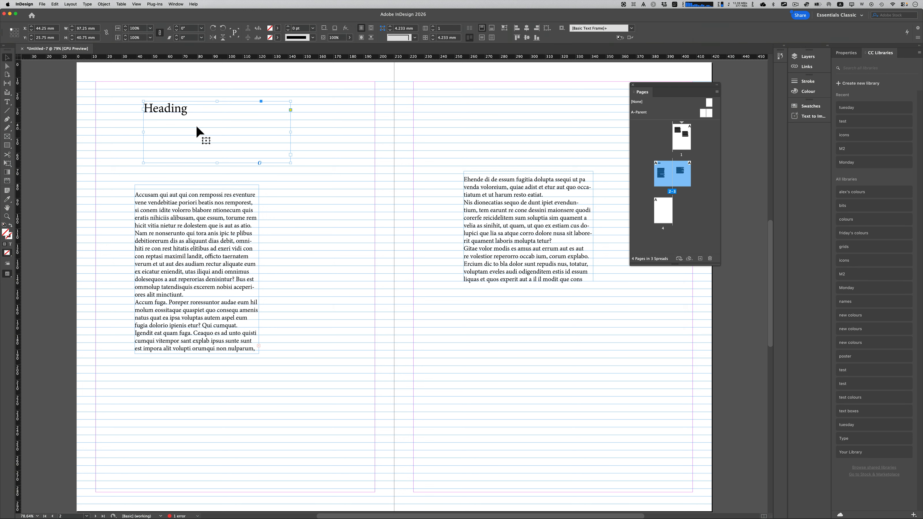
left_click_drag(196, 126, 311, 209)
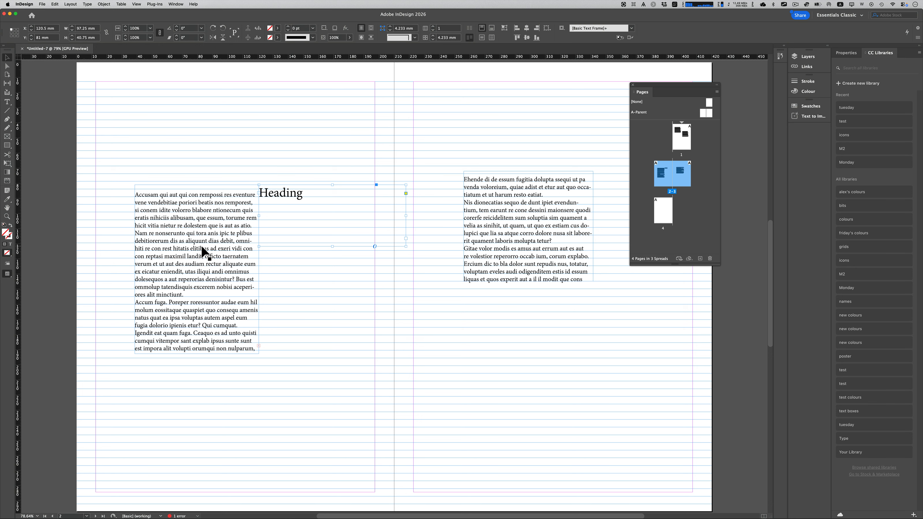
Step: Preview the spread without guides to check the heading against the body text's baseline, and return to normal view
key("w")
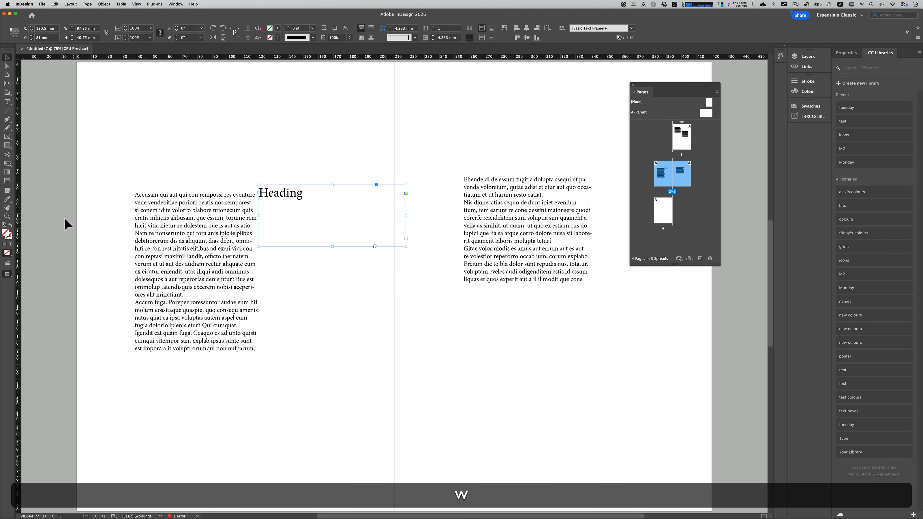
left_click(60, 217)
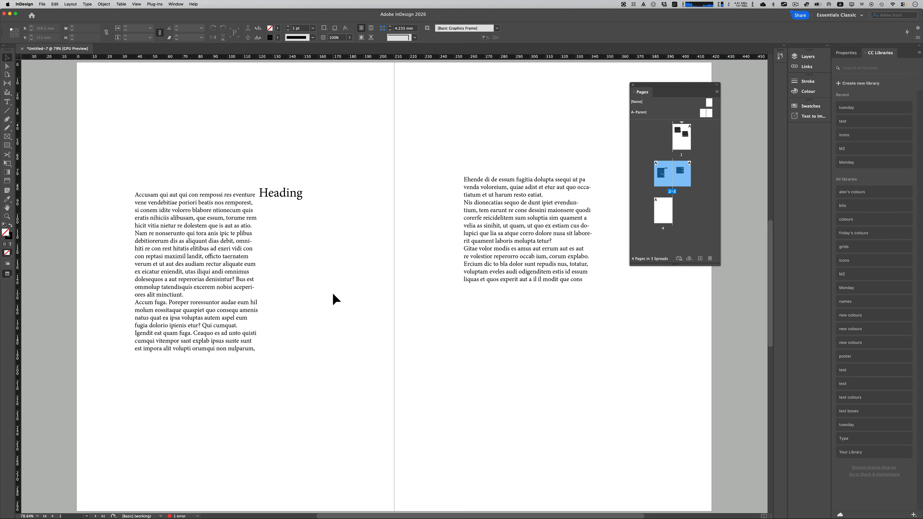
key("w")
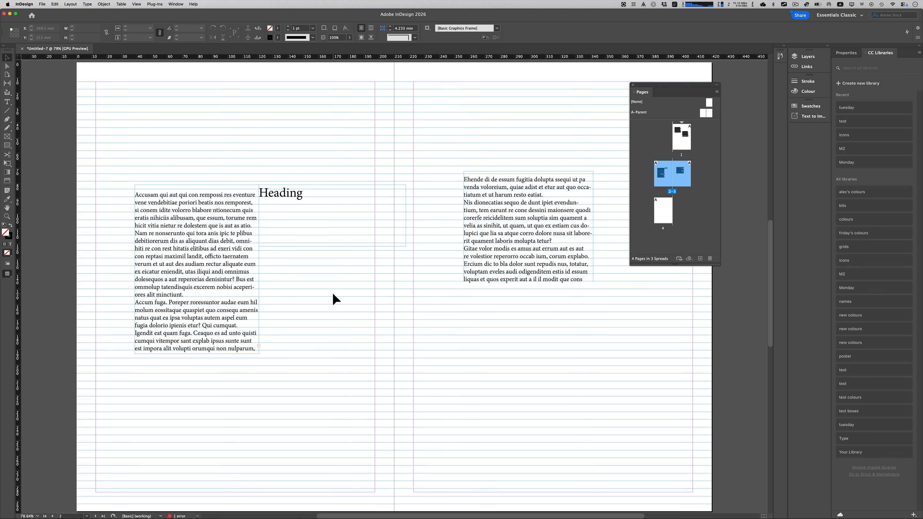